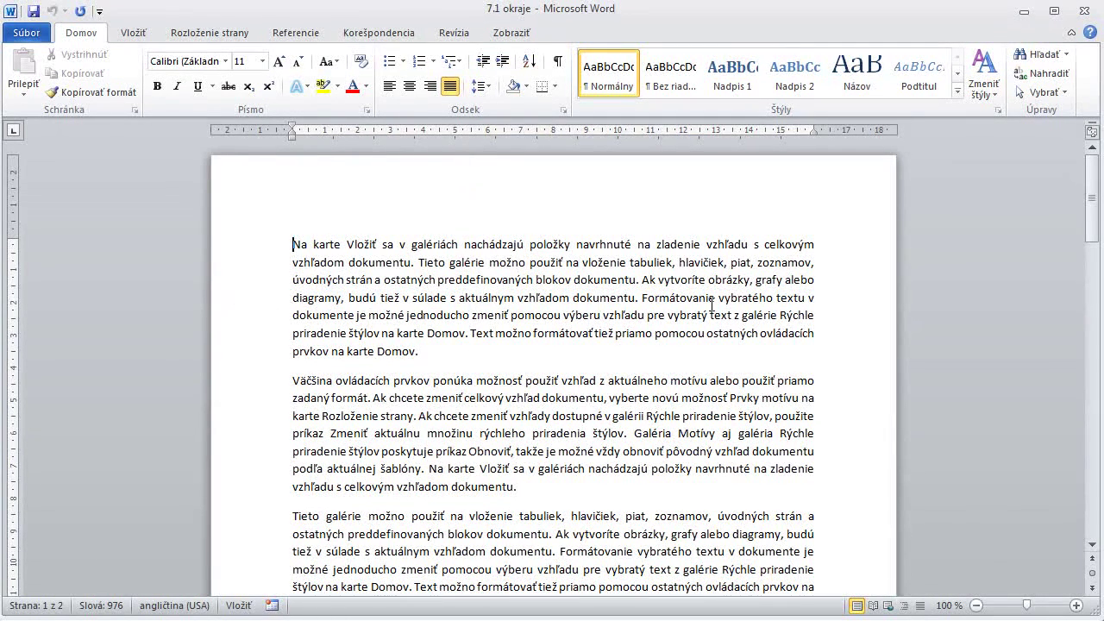
# - Scroll down through the first page of '7.1 okraje' and back up
pyautogui.scroll(-7, 592, 365)
pyautogui.scroll(-3, 535, 513)
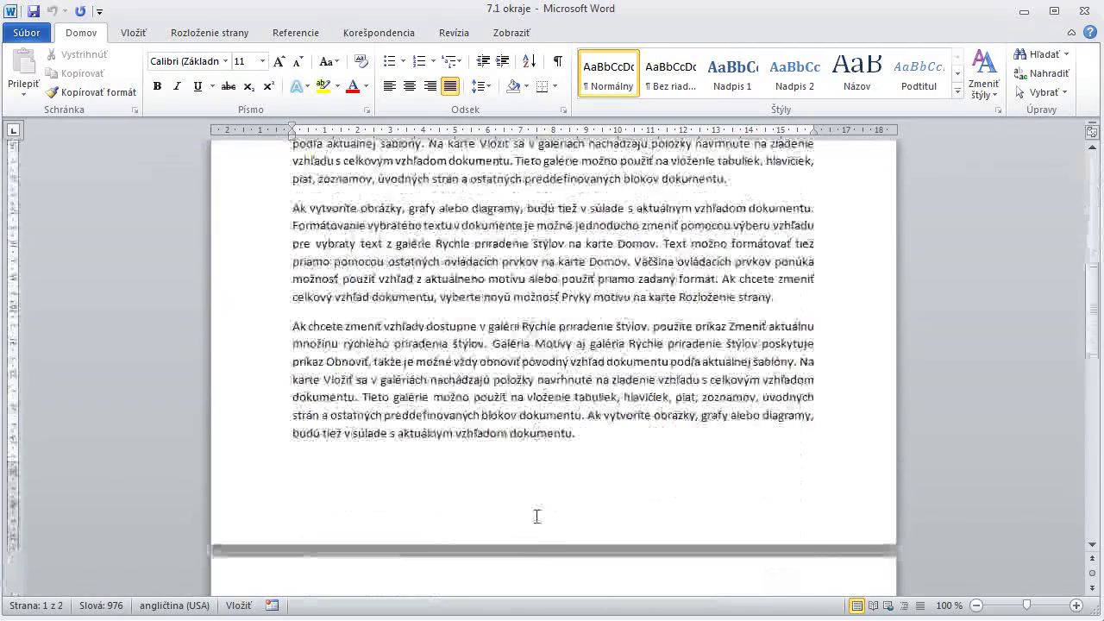
pyautogui.scroll(-11, 526, 438)
pyautogui.scroll(4, 523, 431)
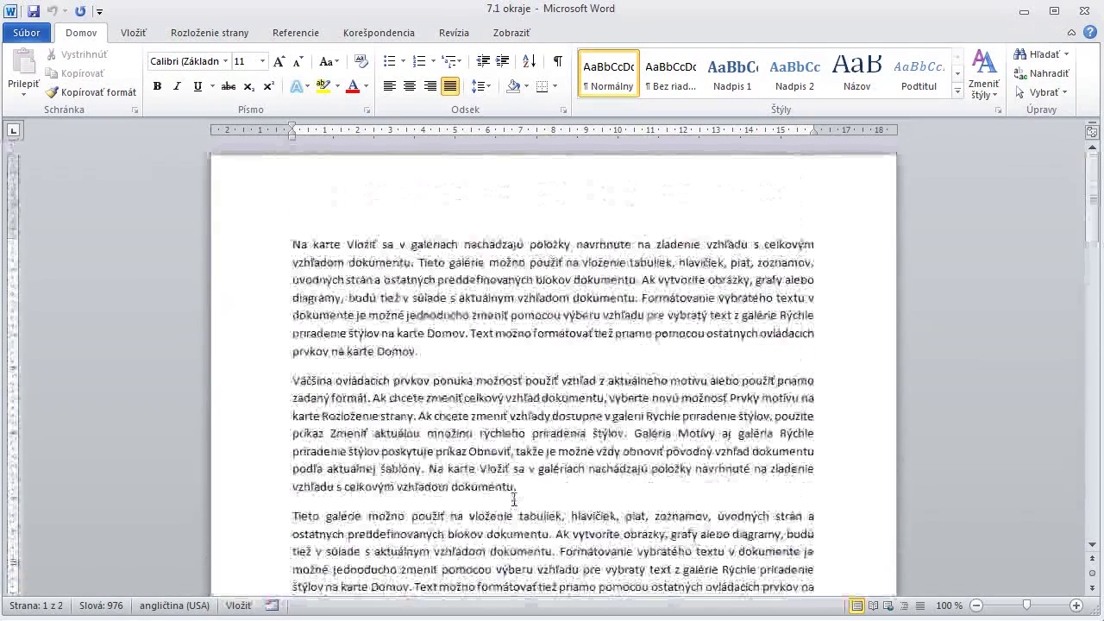
# - Restore the rulers and drag the right, left and top margin markers inward
pyautogui.click(1092, 132)
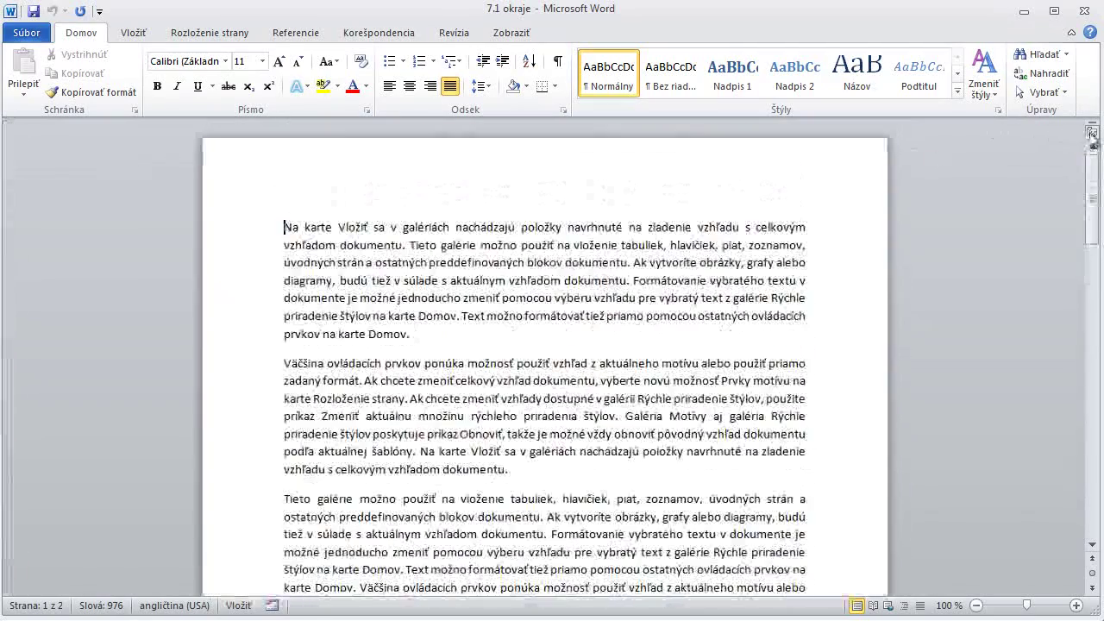
pyautogui.click(1091, 132)
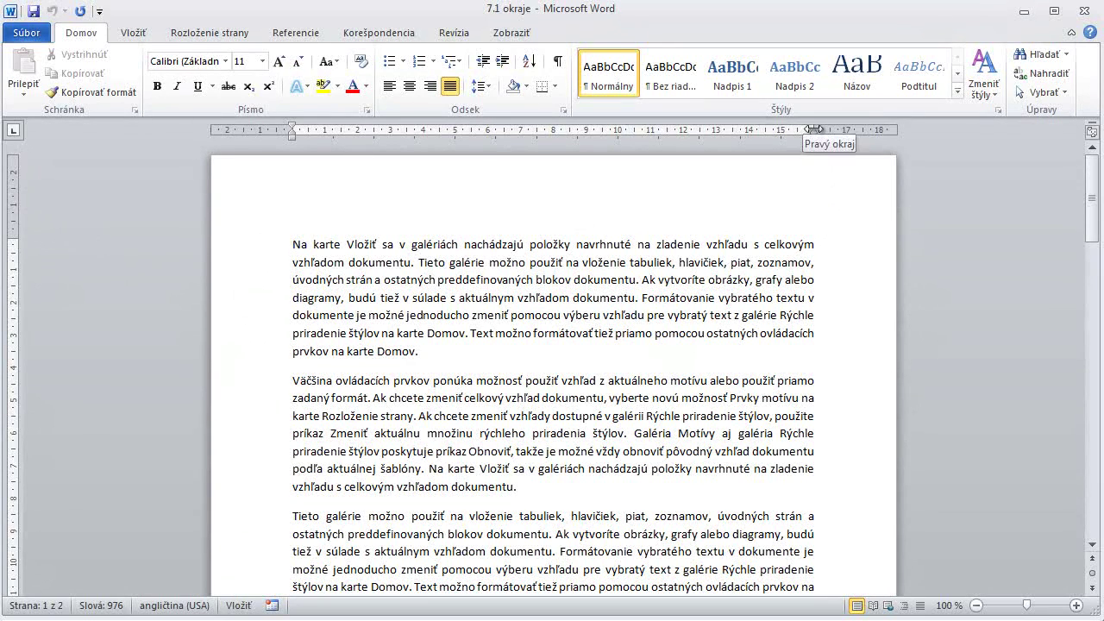
pyautogui.moveTo(814, 128)
pyautogui.mouseDown()
pyautogui.moveTo(847, 128)
pyautogui.moveTo(716, 128)
pyautogui.mouseUp()
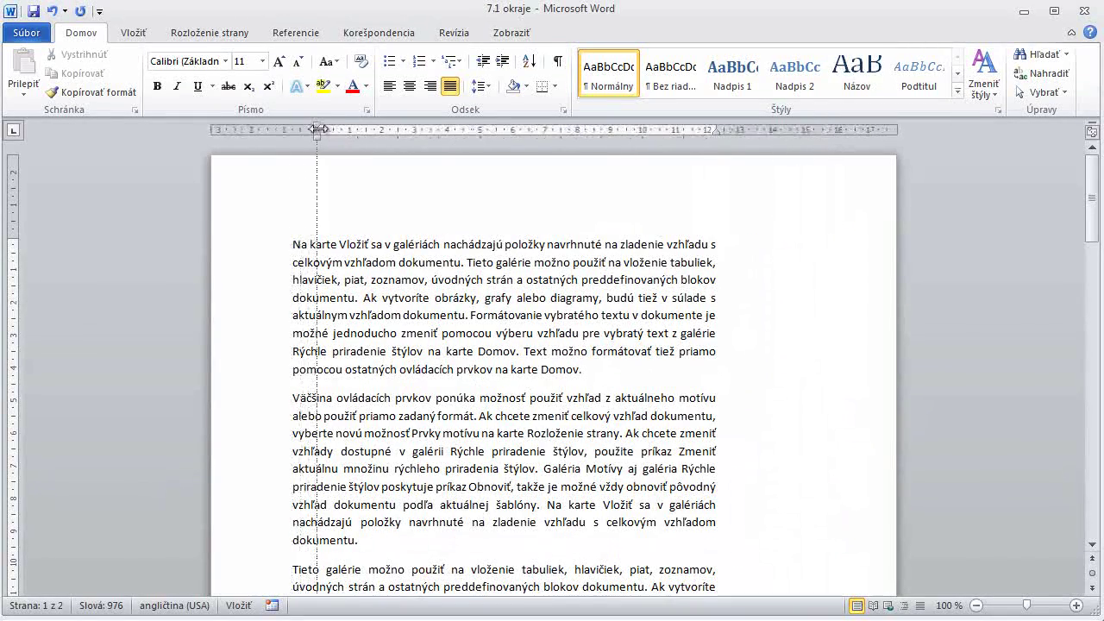
pyautogui.moveTo(291, 128); pyautogui.dragTo(317, 129)
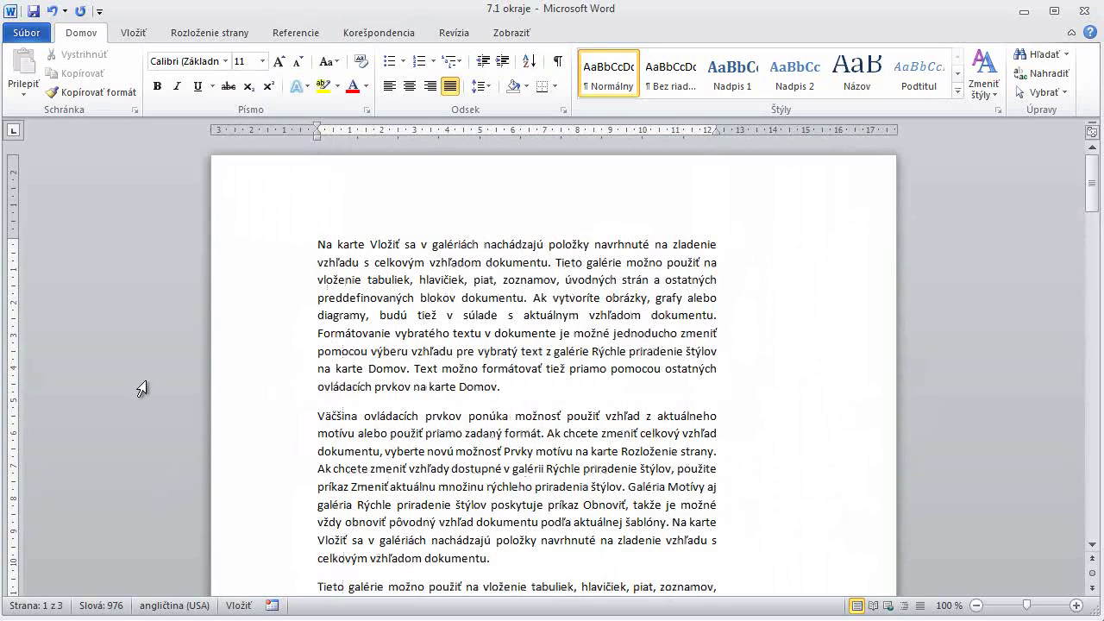
pyautogui.moveTo(12, 234); pyautogui.dragTo(12, 269)
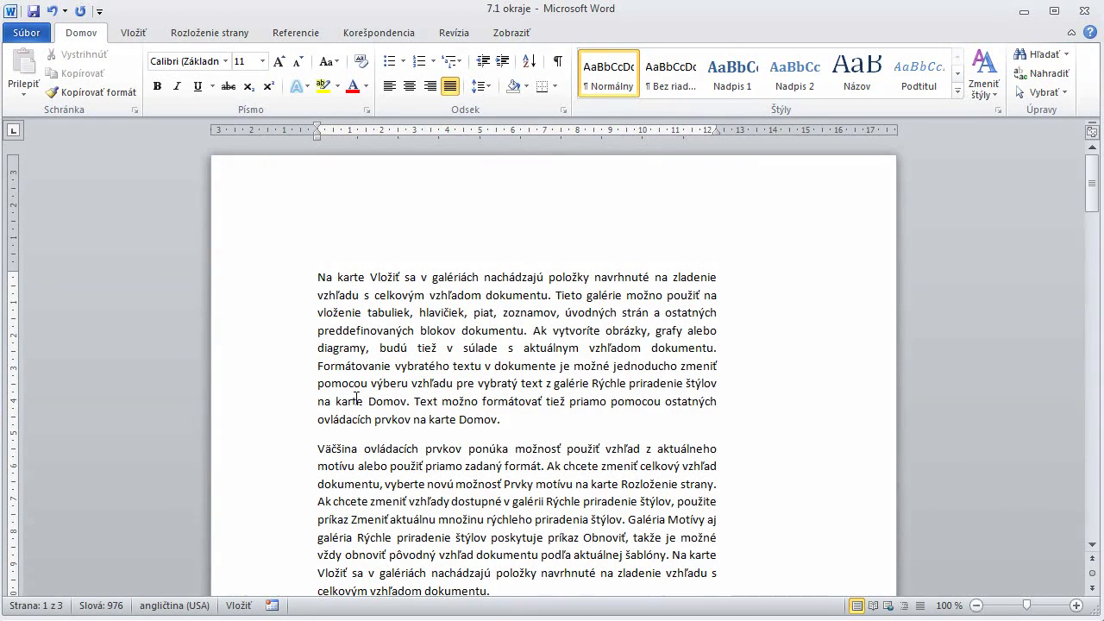
# - Apply the Úzke margin preset of 1,27 cm on every side from Rozloženie strany
pyautogui.click(207, 34)
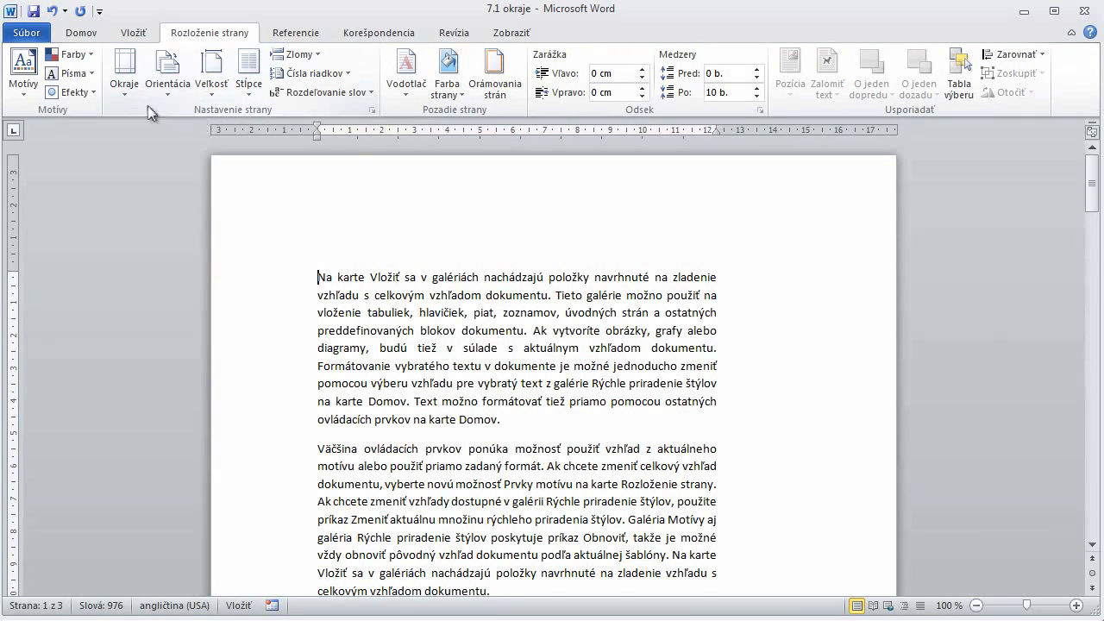
pyautogui.click(125, 93)
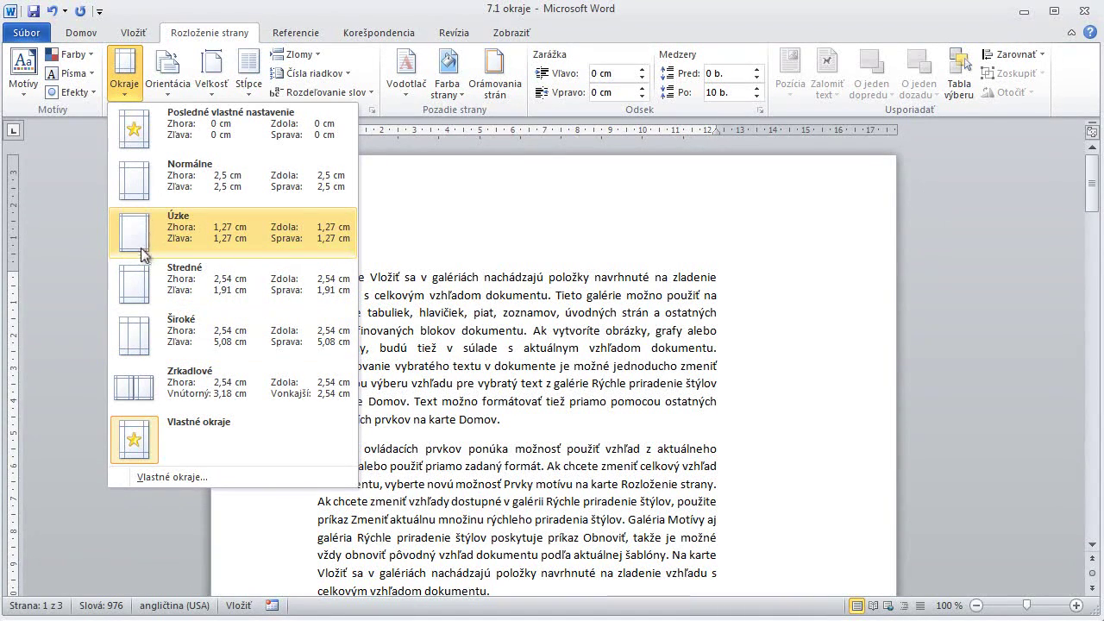
pyautogui.click(128, 241)
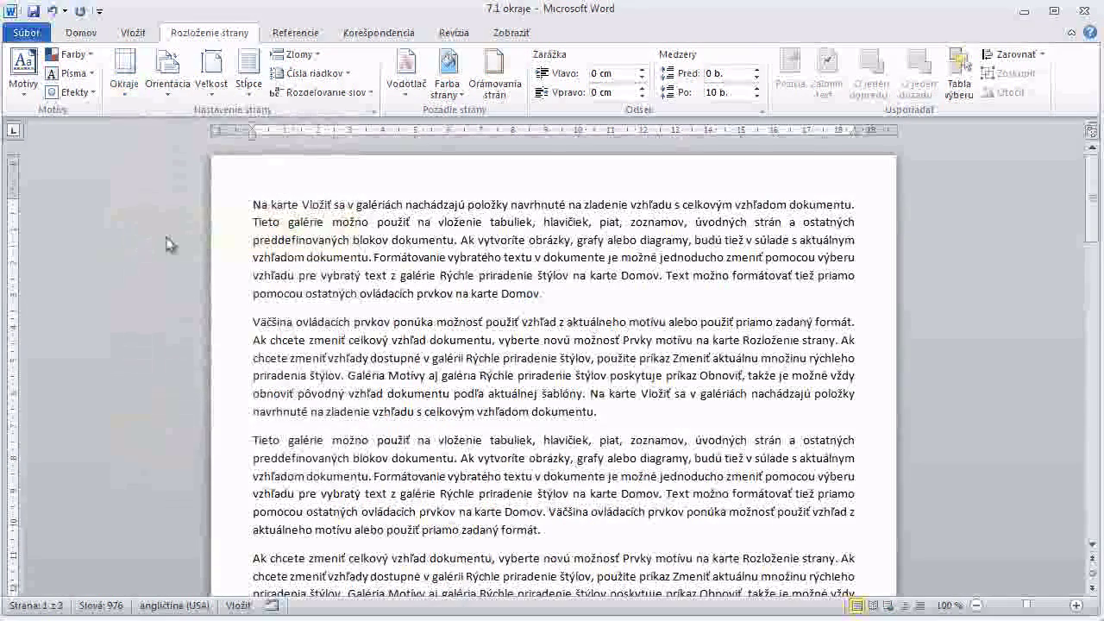
pyautogui.click(127, 89)
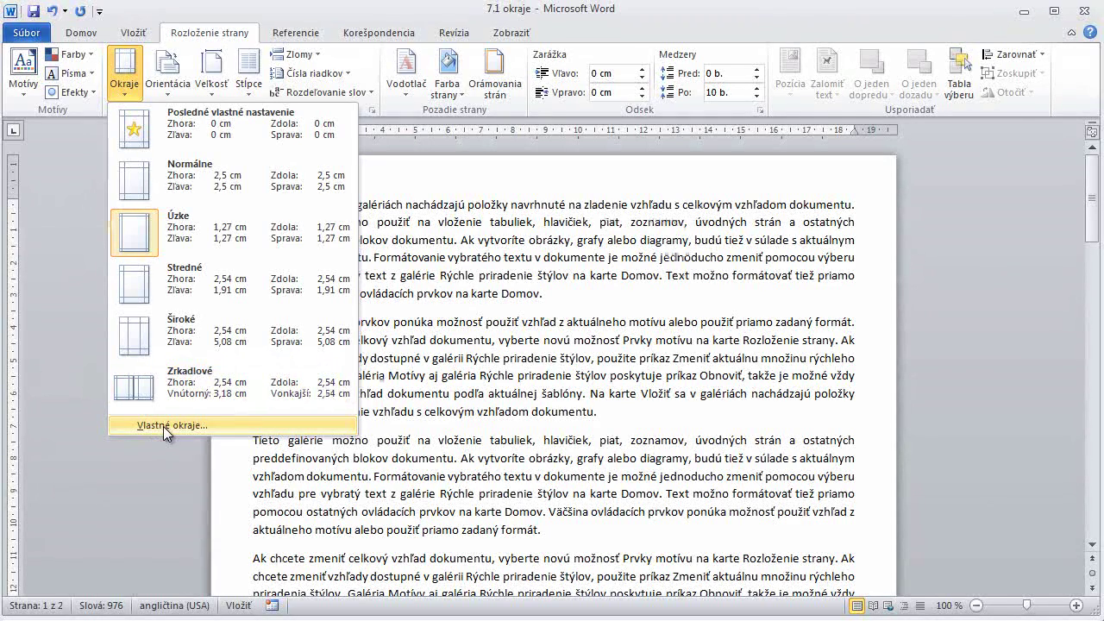
# - In Vlastné okraje, set the top margin (Hore) to 3 cm, keeping the others at 1,27 cm
pyautogui.click(164, 426)
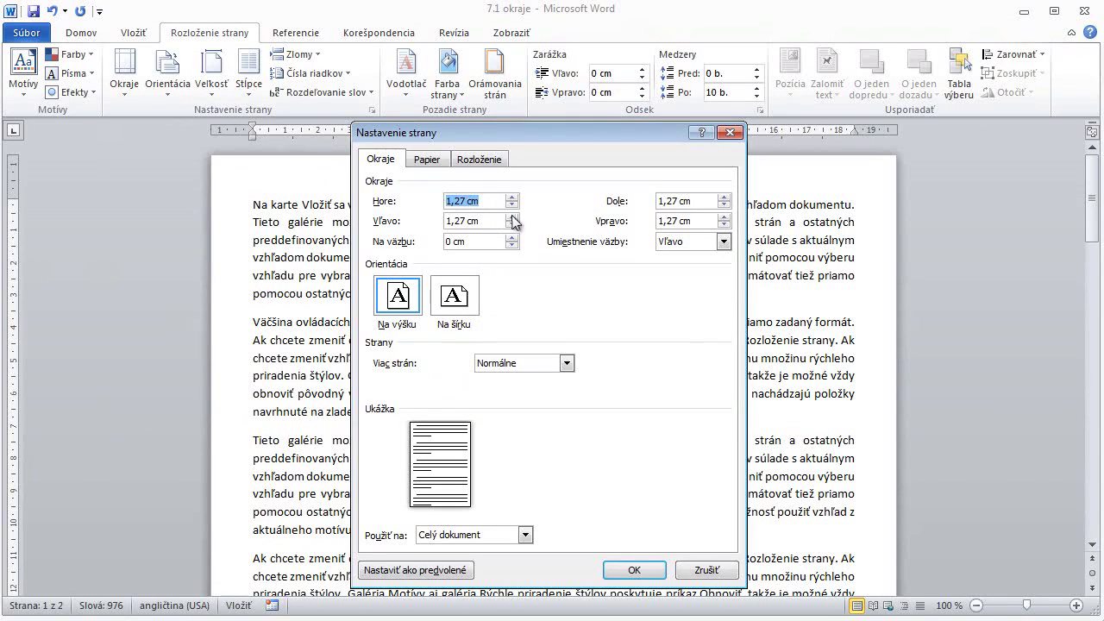
pyautogui.moveTo(447, 221); pyautogui.dragTo(496, 221)
pyautogui.moveTo(694, 201); pyautogui.dragTo(620, 217)
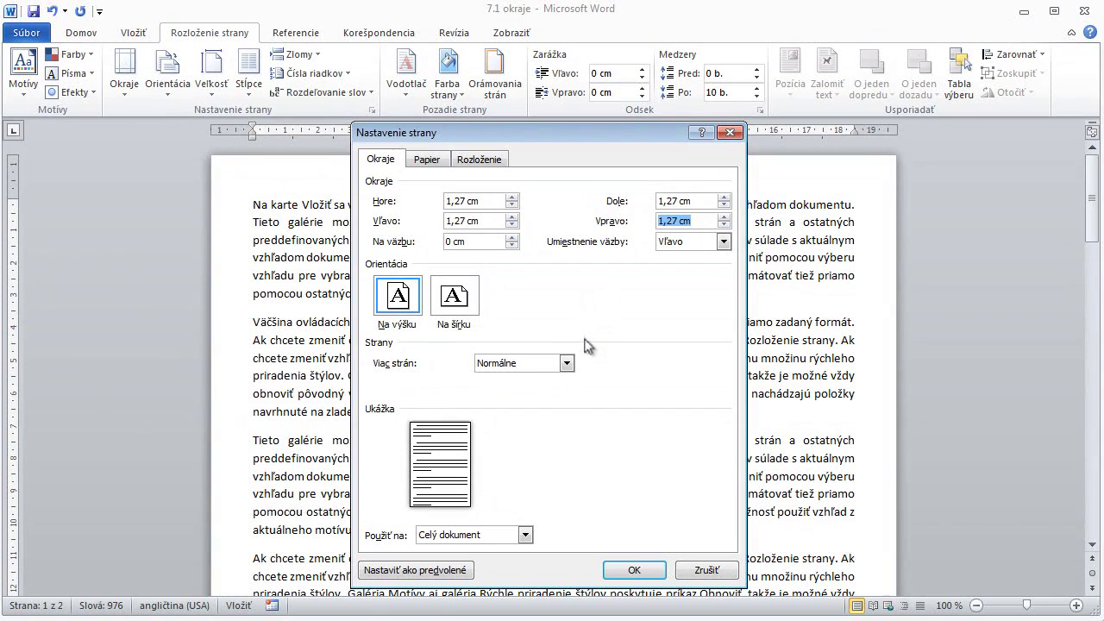
pyautogui.click(512, 197)
pyautogui.click(513, 197)
pyautogui.click(513, 198)
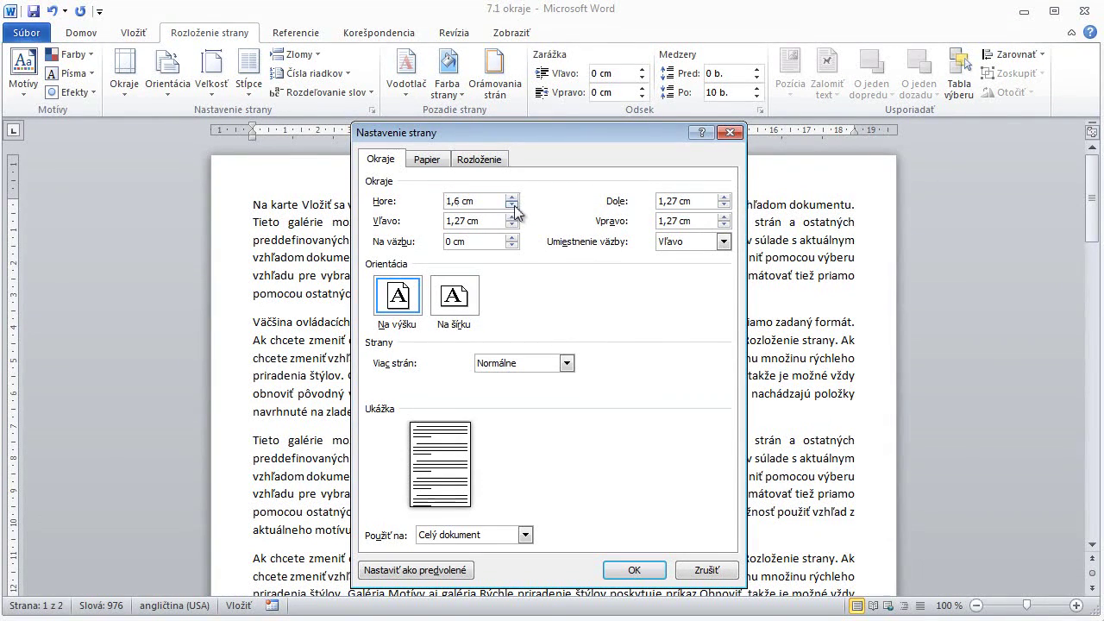
pyautogui.click(514, 206)
pyautogui.click(513, 206)
pyautogui.click(514, 206)
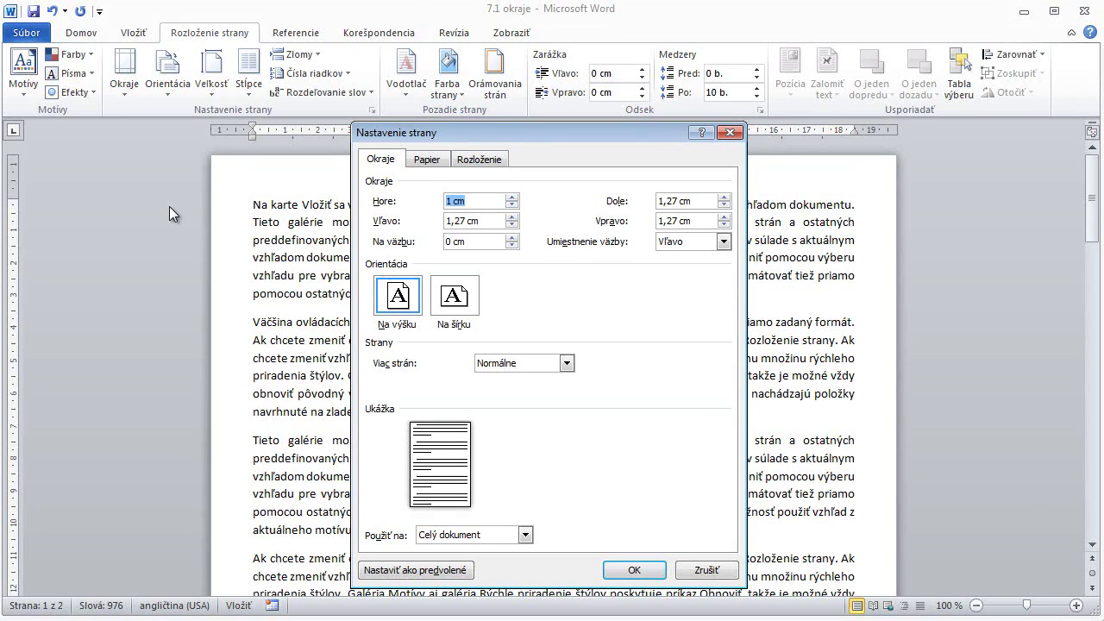
pyautogui.write('3')
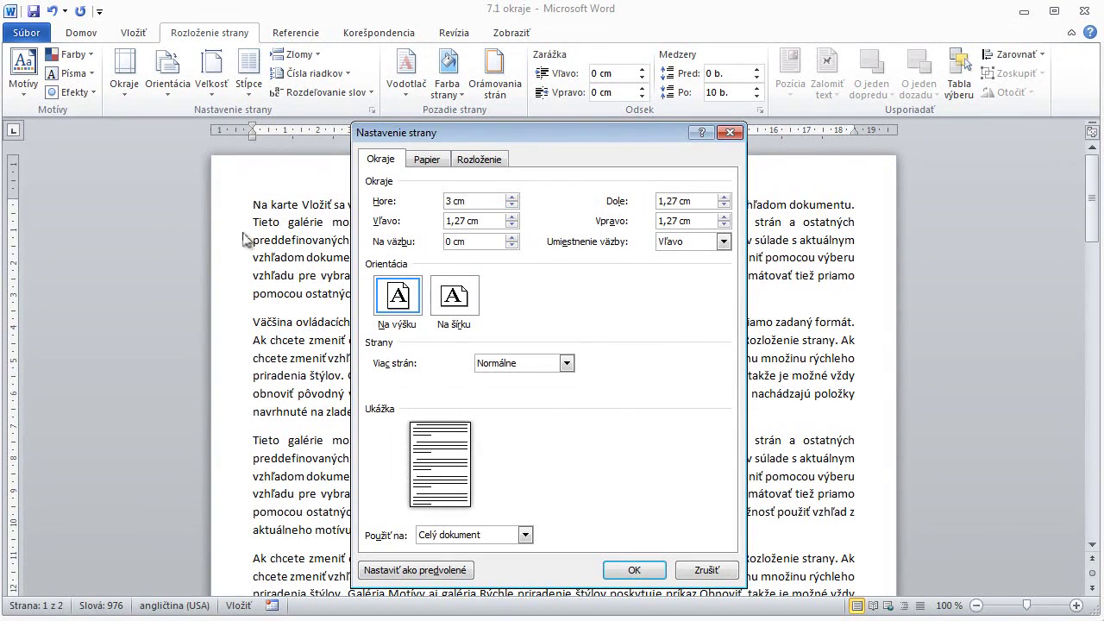
pyautogui.click(567, 364)
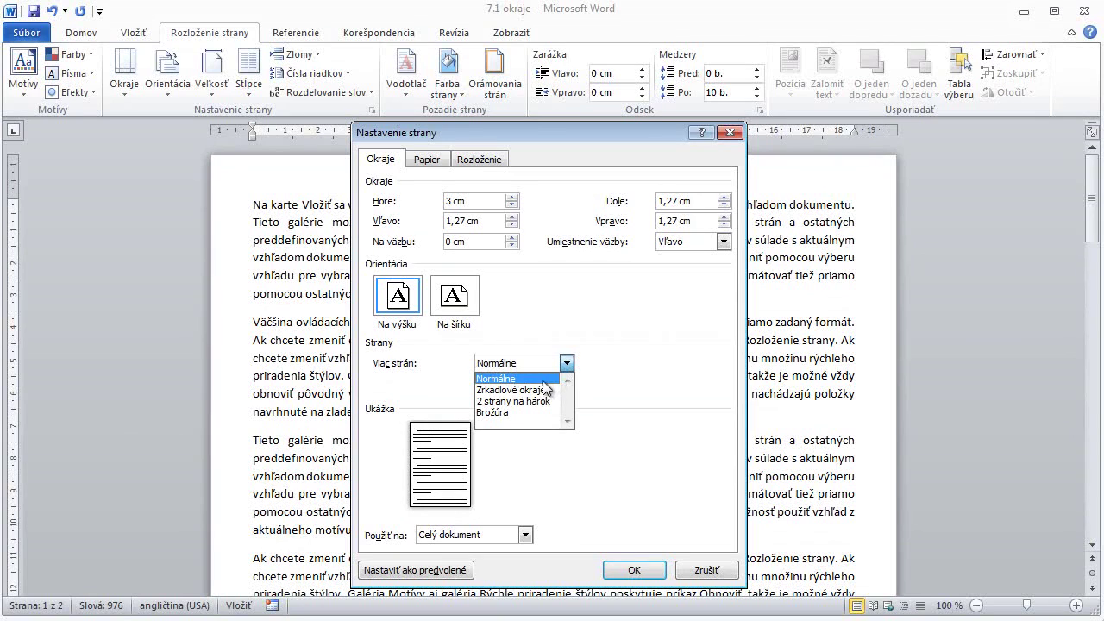
# - Try Zrkadlové okraje with a 1,5 cm gutter for the whole document, then cancel
pyautogui.click(541, 396)
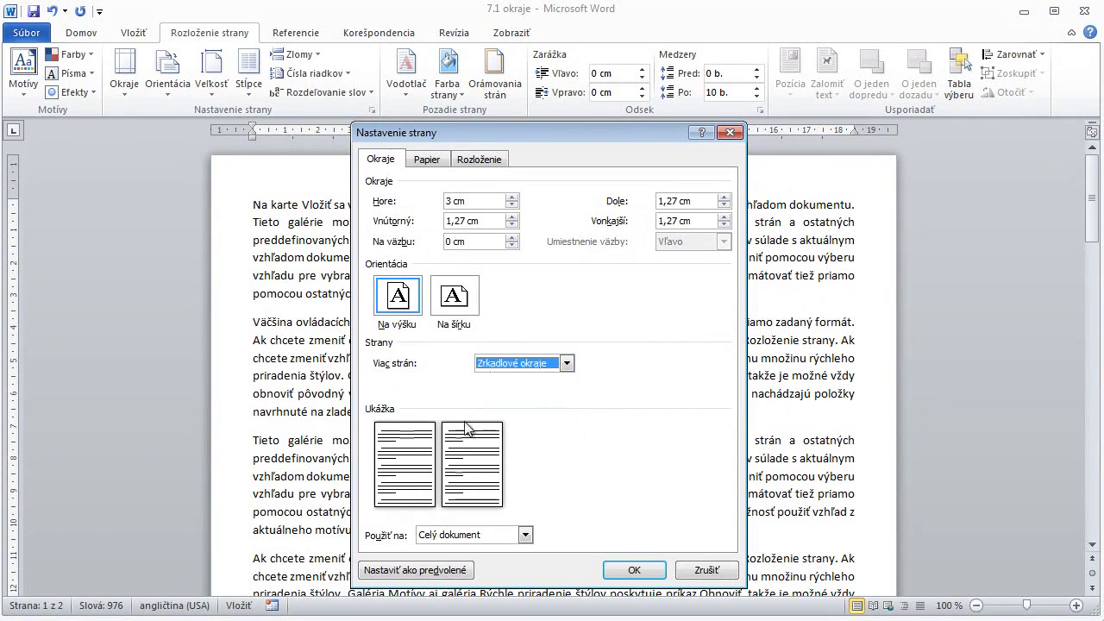
pyautogui.click(513, 238)
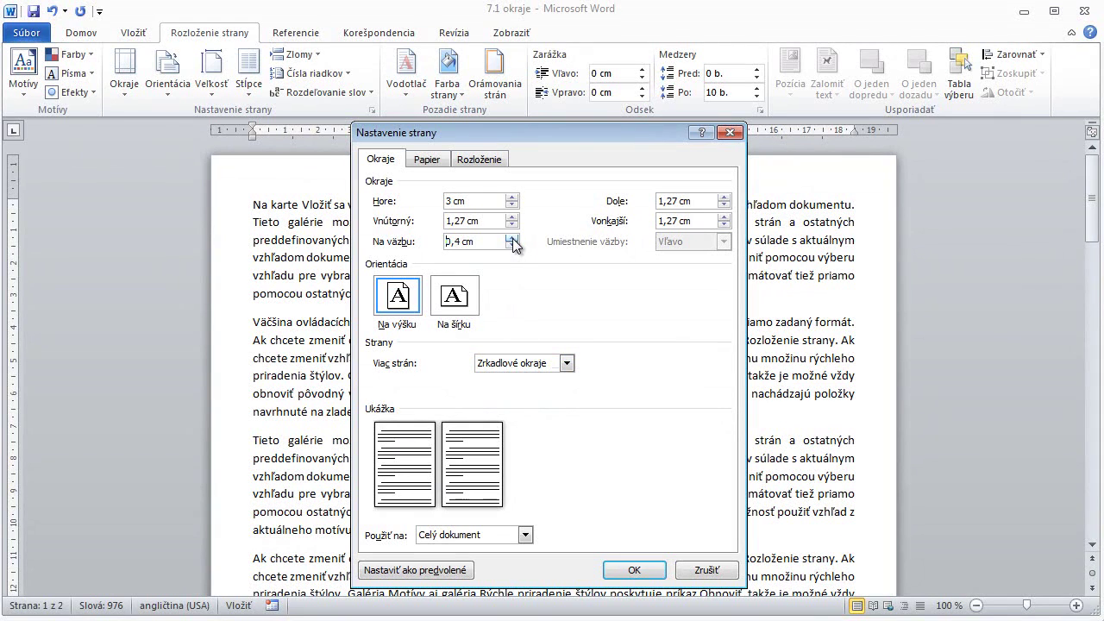
pyautogui.click(513, 239)
pyautogui.click(525, 536)
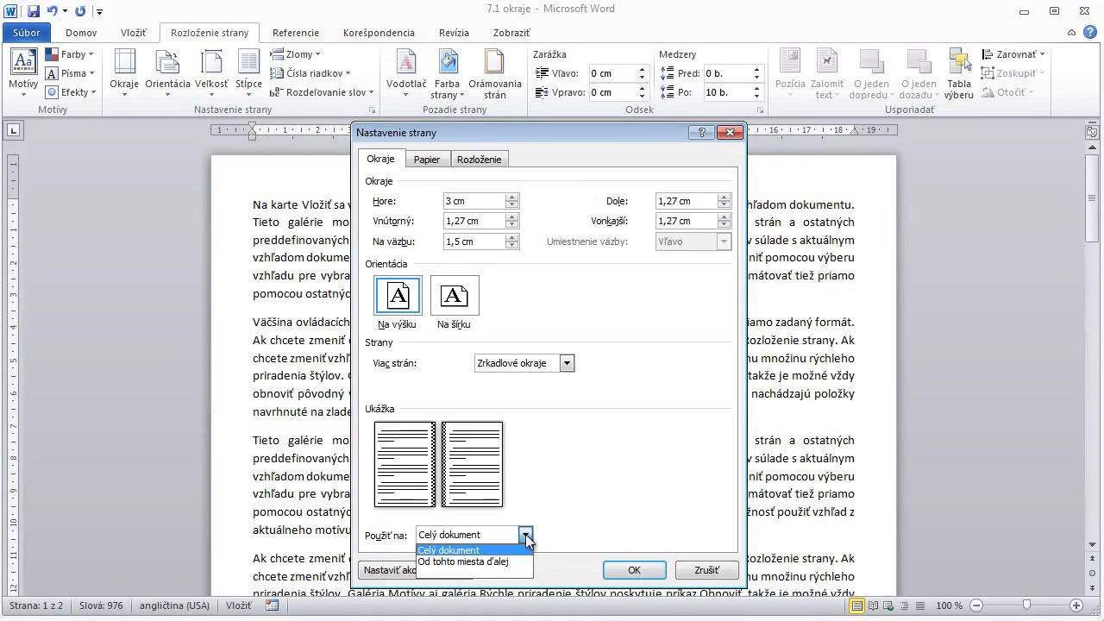
pyautogui.click(526, 539)
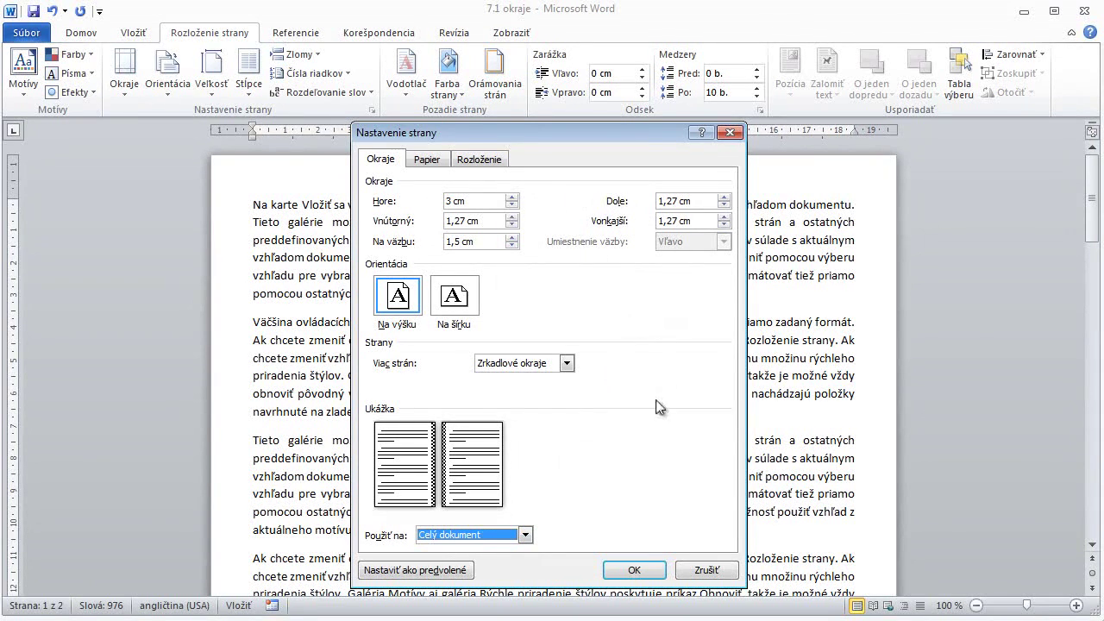
pyautogui.click(700, 571)
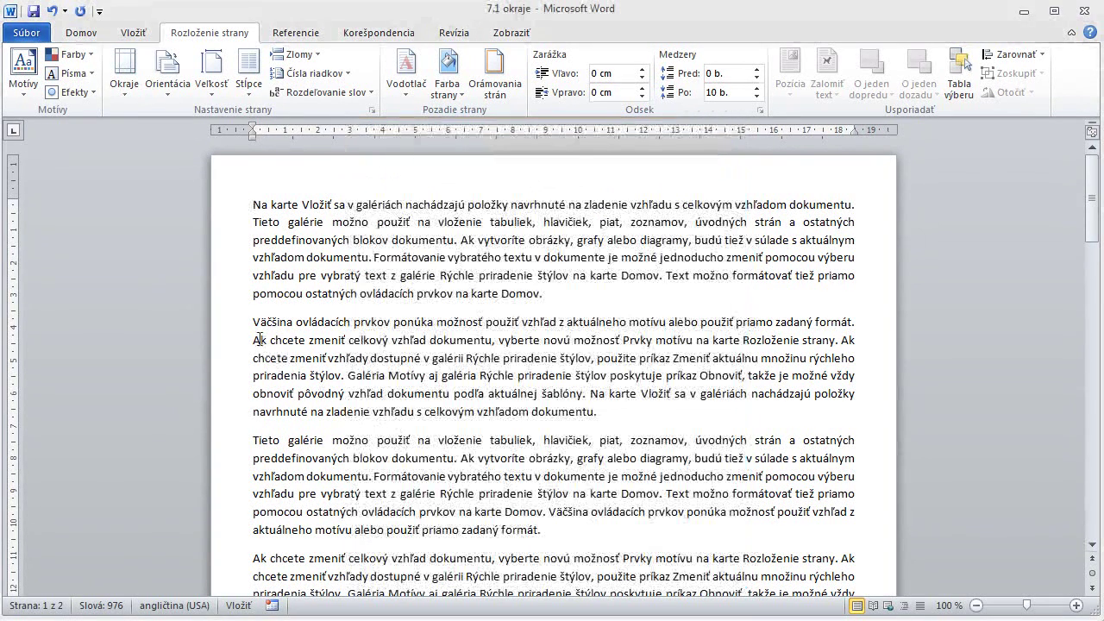
pyautogui.moveTo(252, 321); pyautogui.dragTo(631, 406)
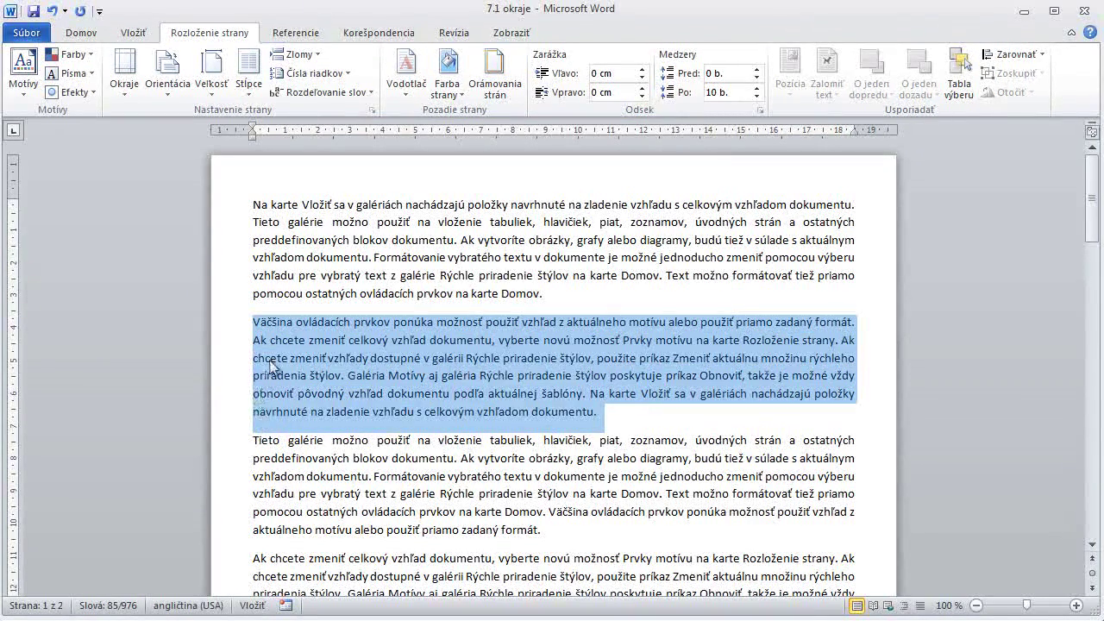
pyautogui.moveTo(253, 438); pyautogui.dragTo(554, 528)
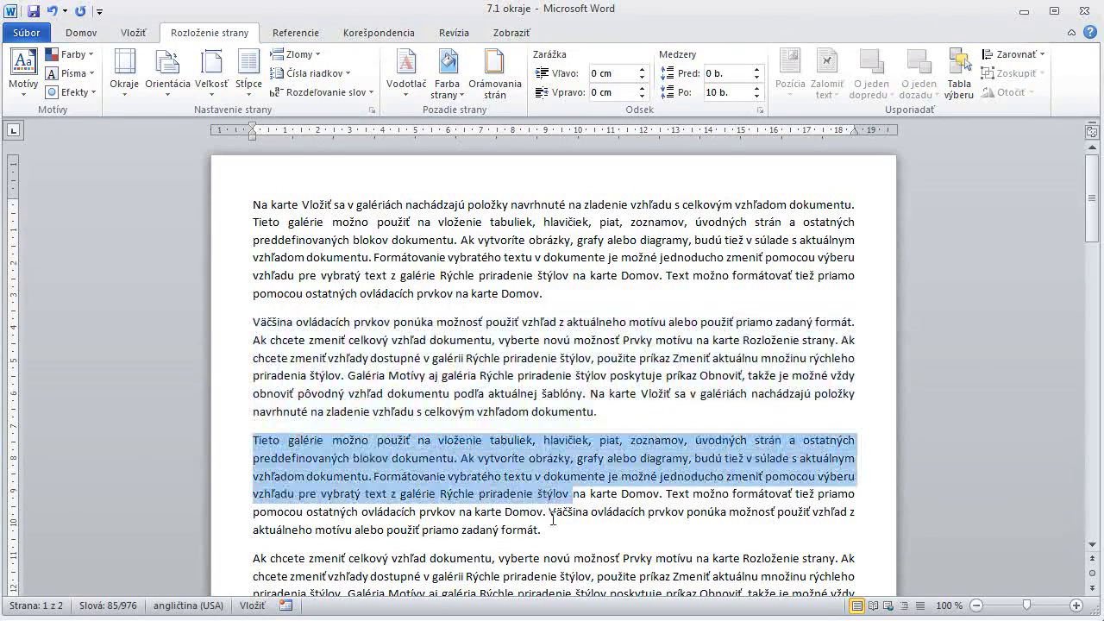
pyautogui.click(613, 480)
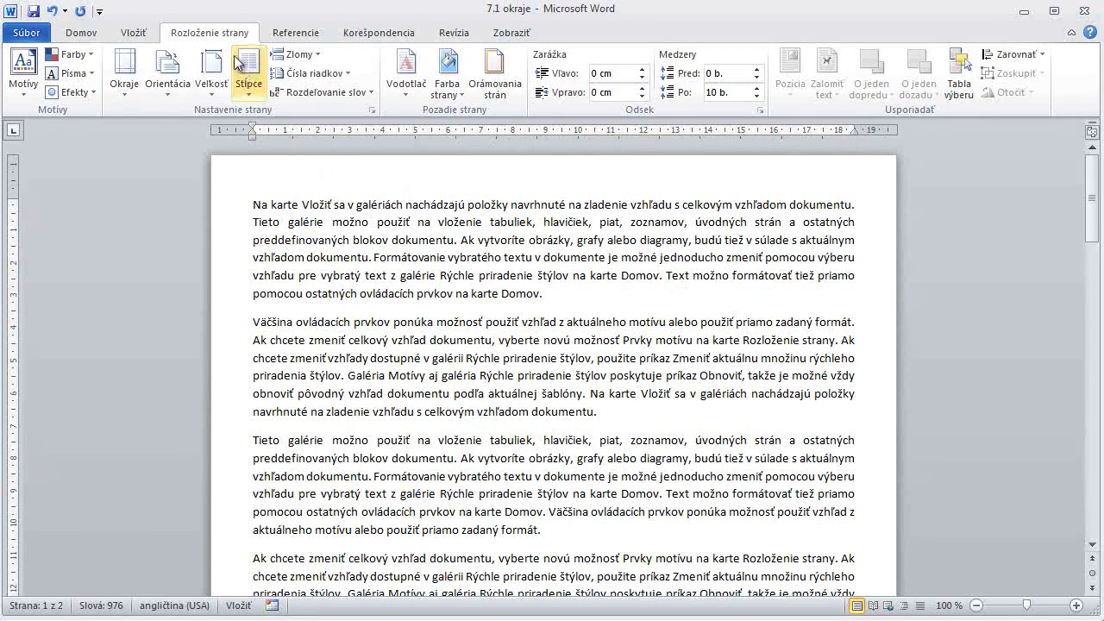
# - Open the Okraje margin presets gallery
pyautogui.click(131, 90)
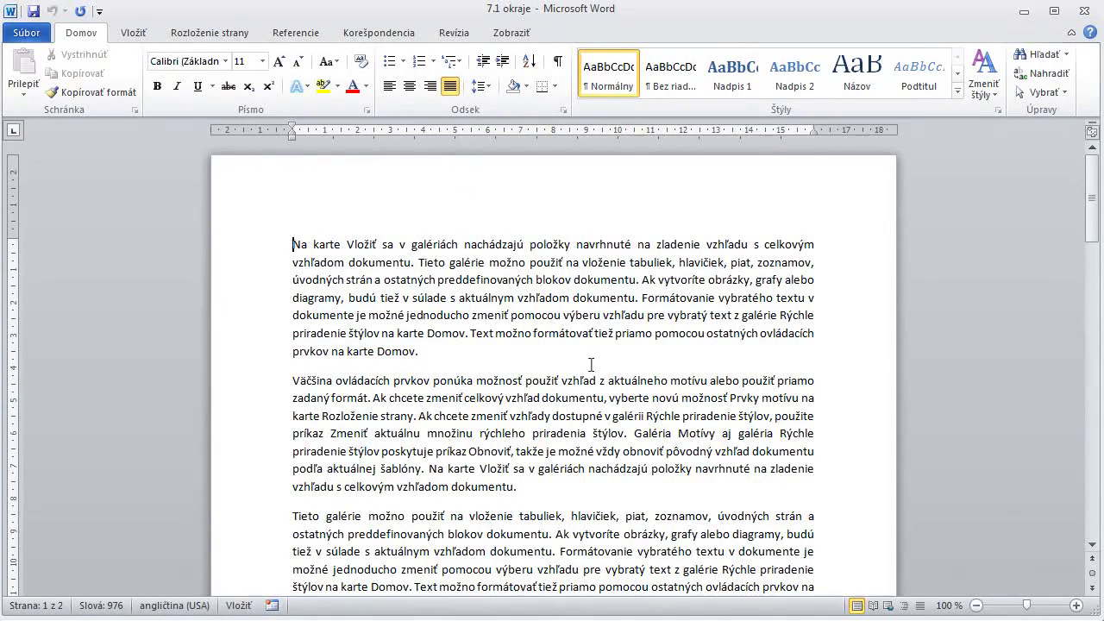
pyautogui.scroll(-10, 591, 365)
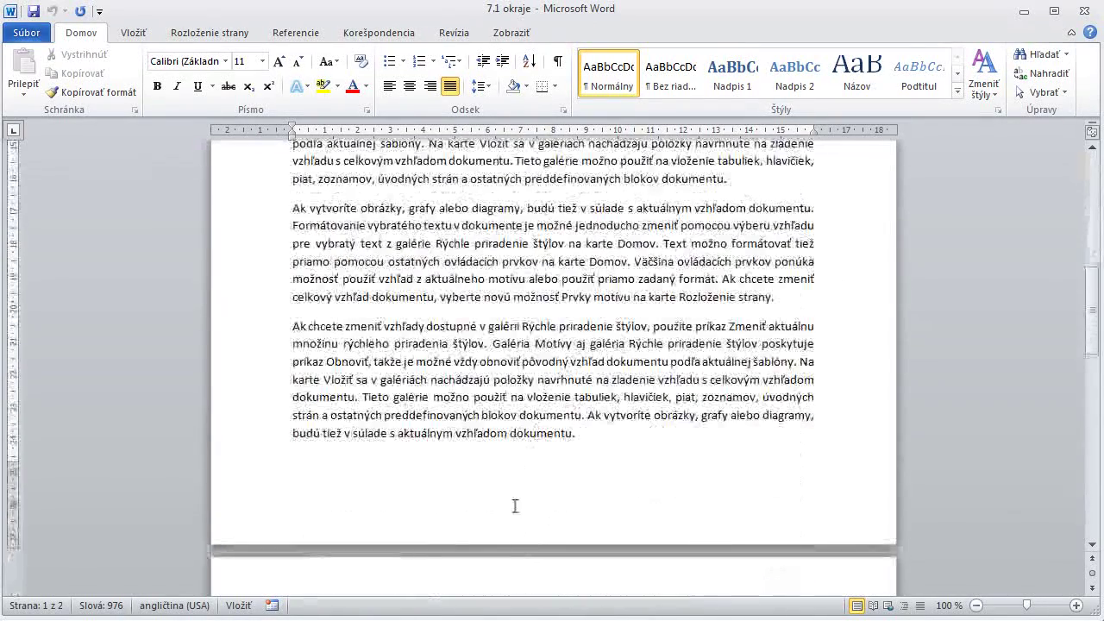
pyautogui.scroll(10, 515, 507)
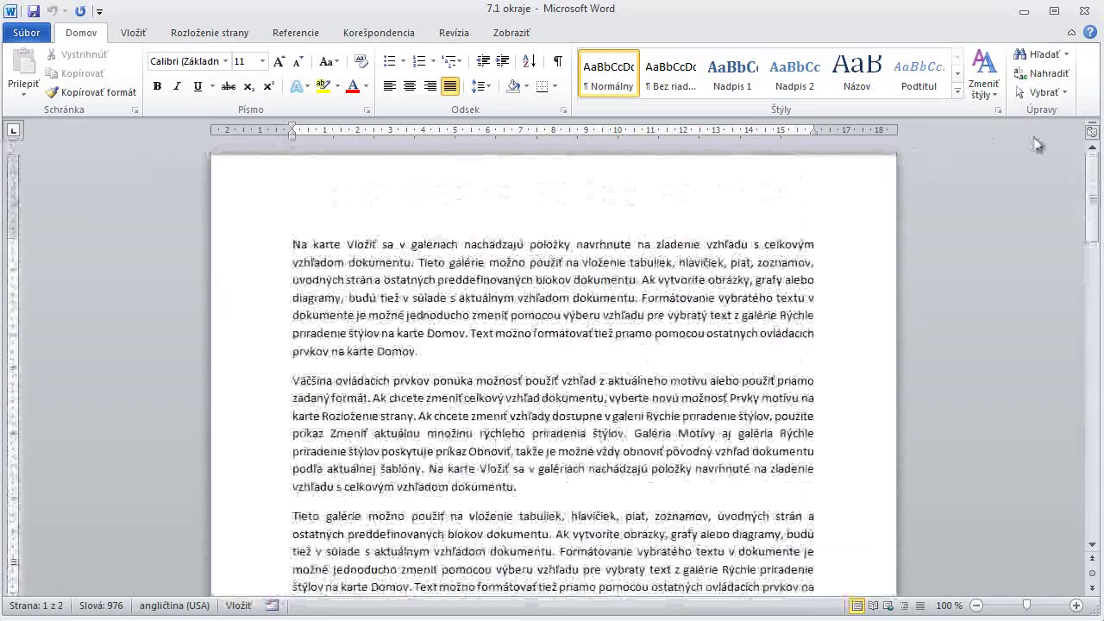
# - With rulers shown, drag the right, left and top margin markers inward on the rulers
pyautogui.click(1092, 131)
pyautogui.click(1092, 131)
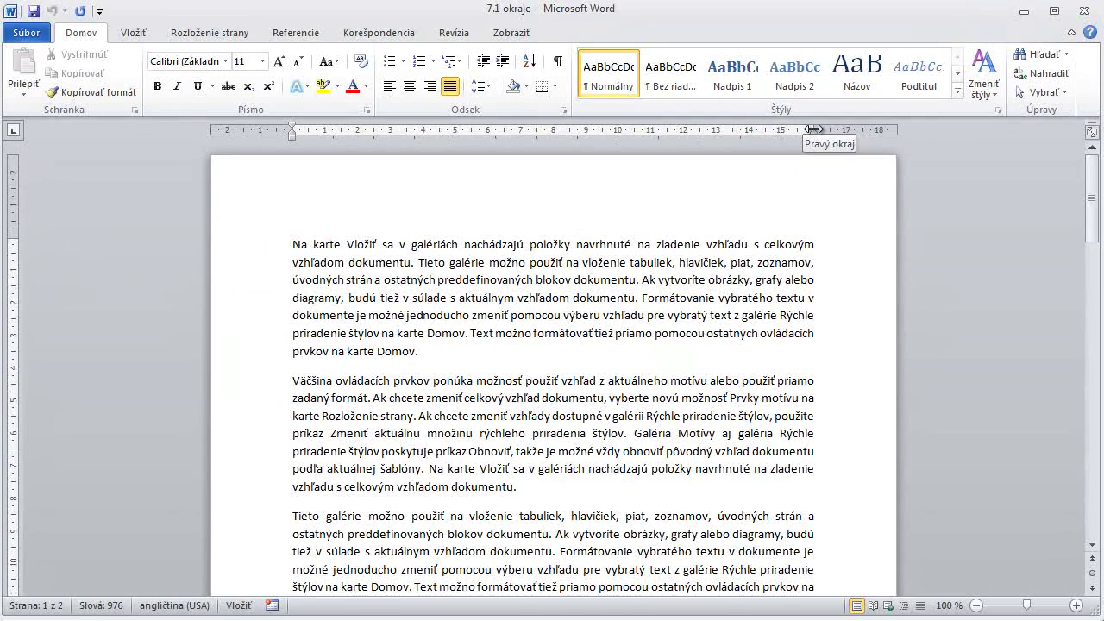
pyautogui.moveTo(814, 129)
pyautogui.mouseDown()
pyautogui.moveTo(847, 128)
pyautogui.moveTo(716, 129)
pyautogui.mouseUp()
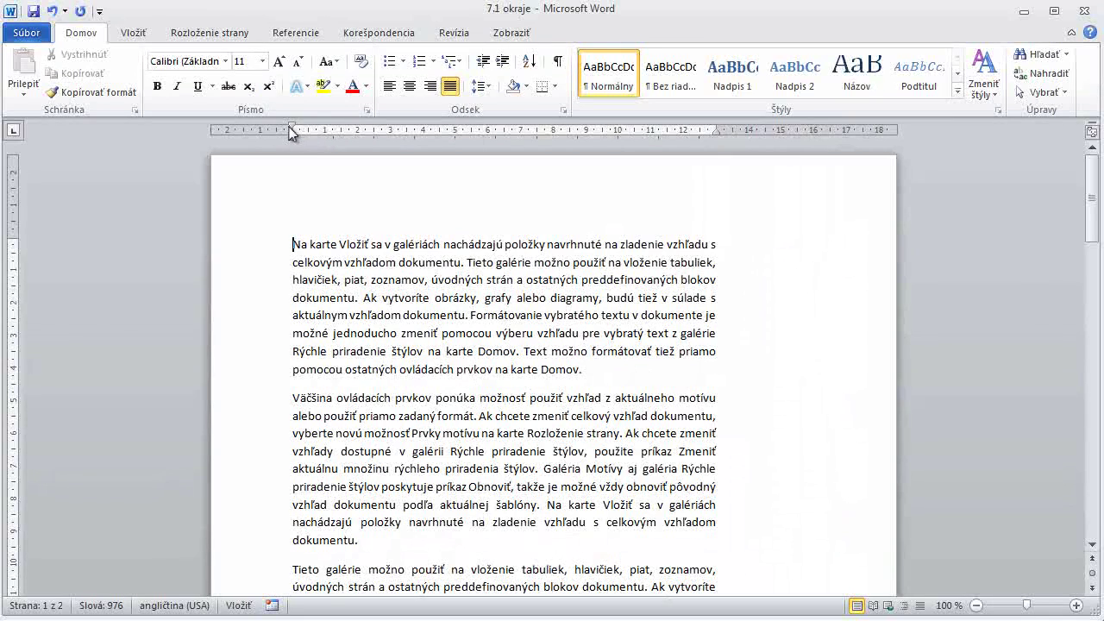
pyautogui.moveTo(292, 127); pyautogui.dragTo(317, 129)
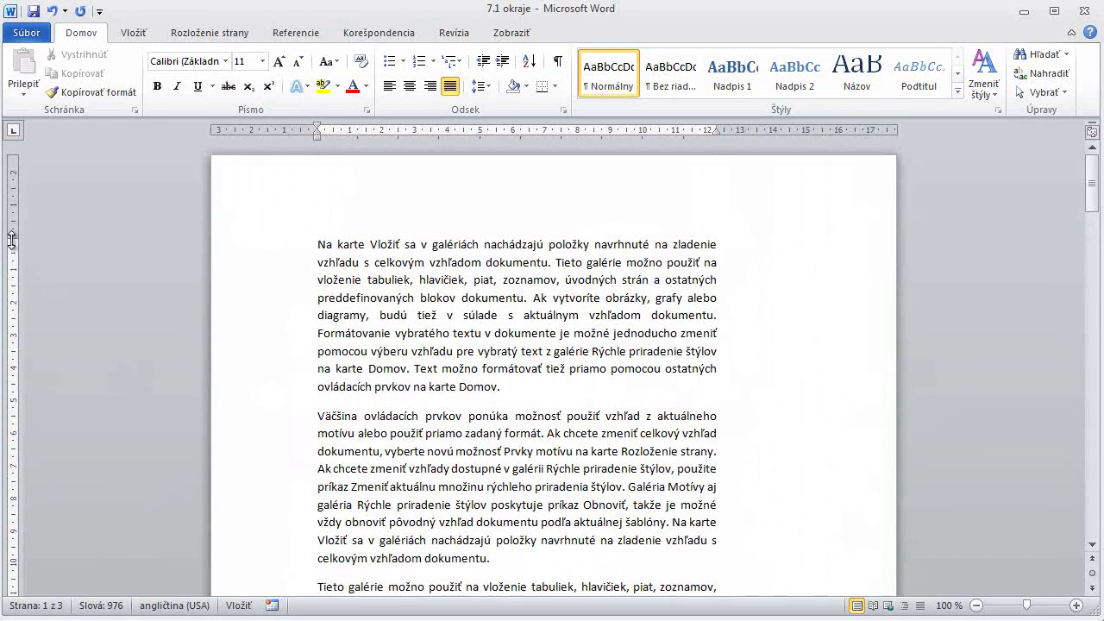
pyautogui.moveTo(11, 254); pyautogui.dragTo(11, 270)
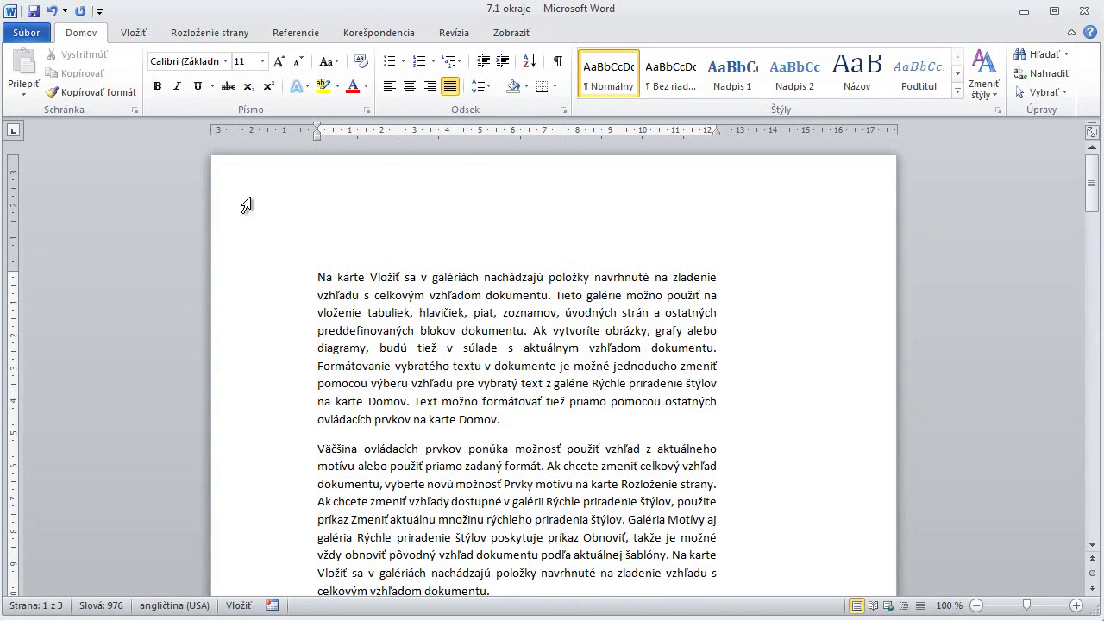
# - Open the Okraje presets gallery on the Rozloženie strany tab
pyautogui.click(206, 36)
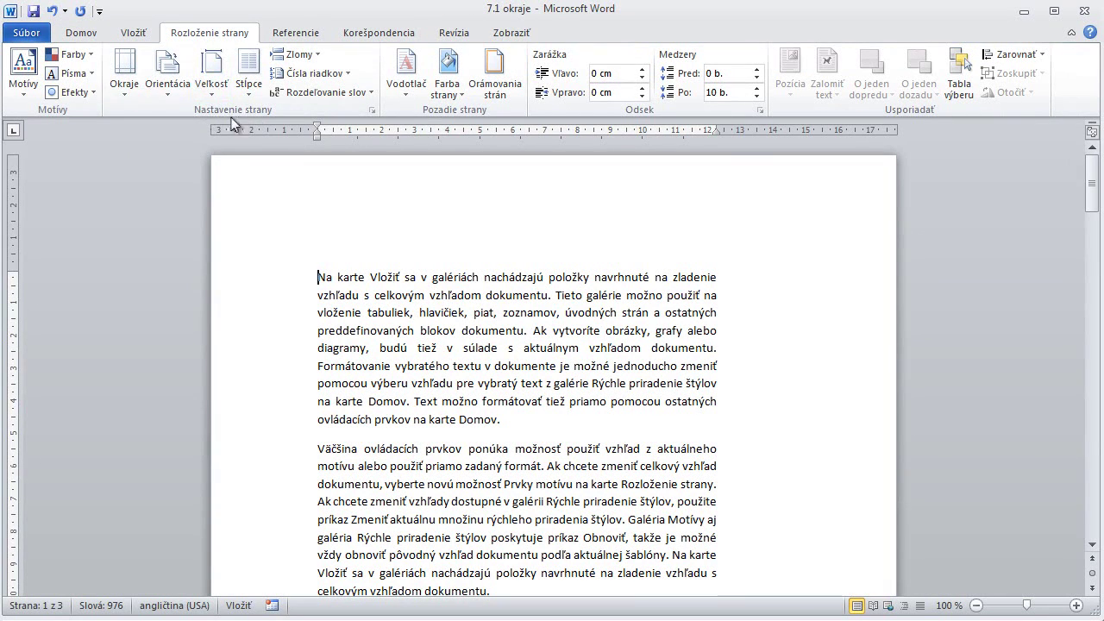
pyautogui.click(124, 78)
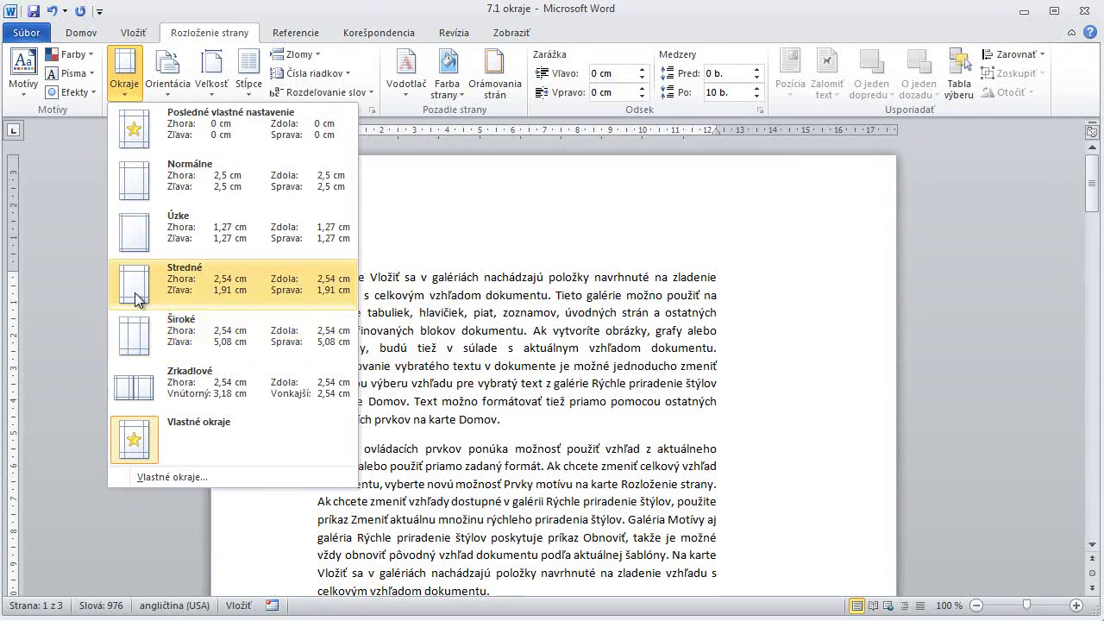
# - Choose the Úzke preset to make every margin 1,27 cm
pyautogui.click(126, 244)
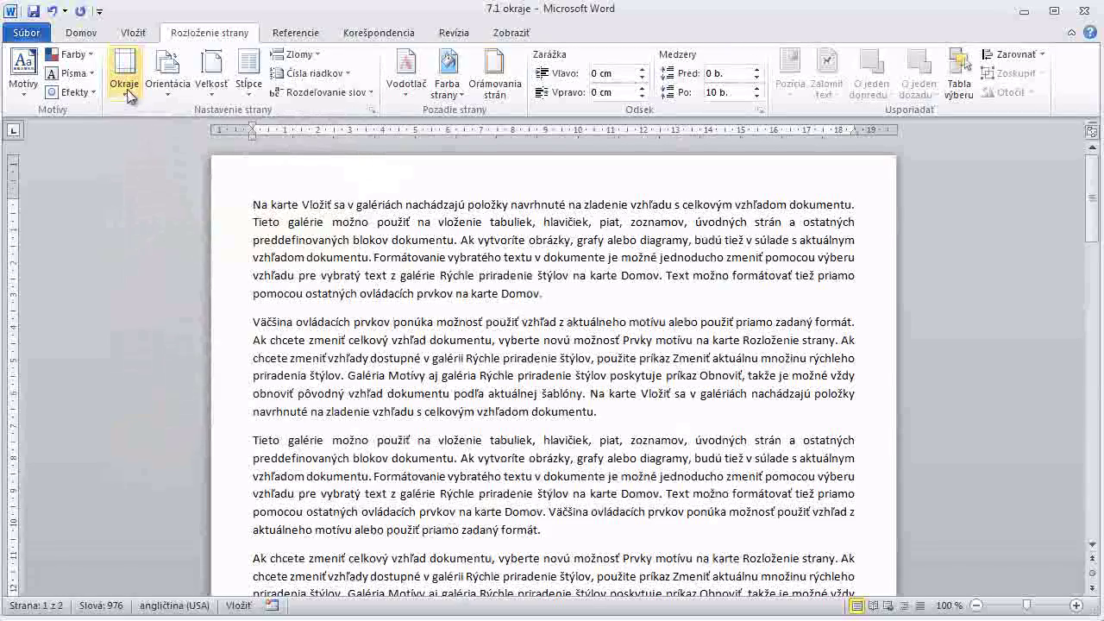
pyautogui.click(126, 89)
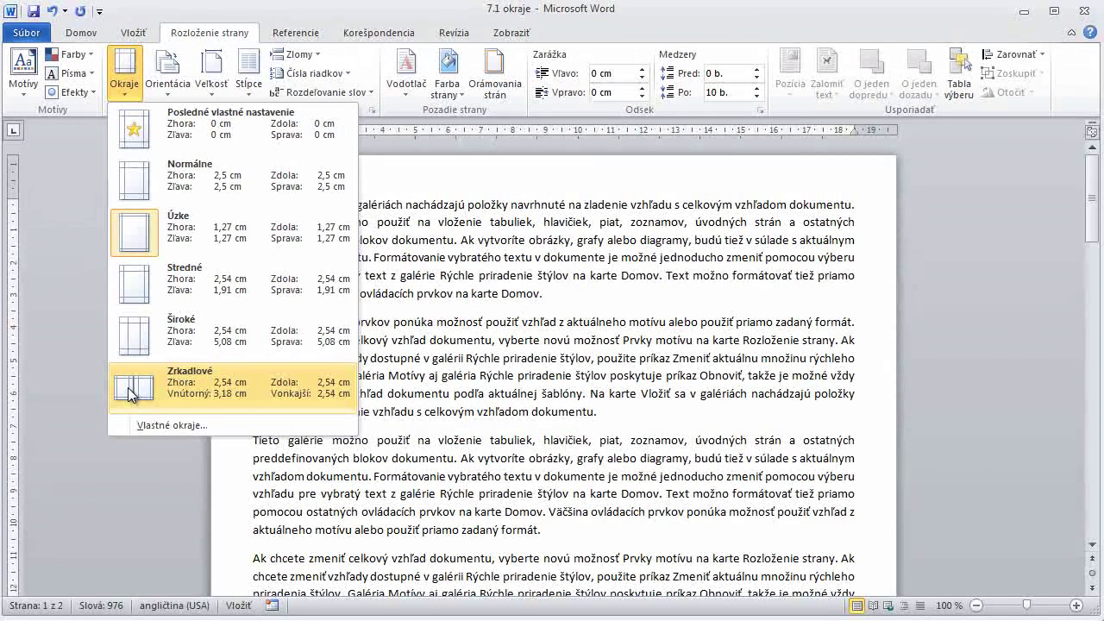
# - Open Vlastné okraje and enter 3 cm for the top margin in Nastavenie strany
pyautogui.click(164, 427)
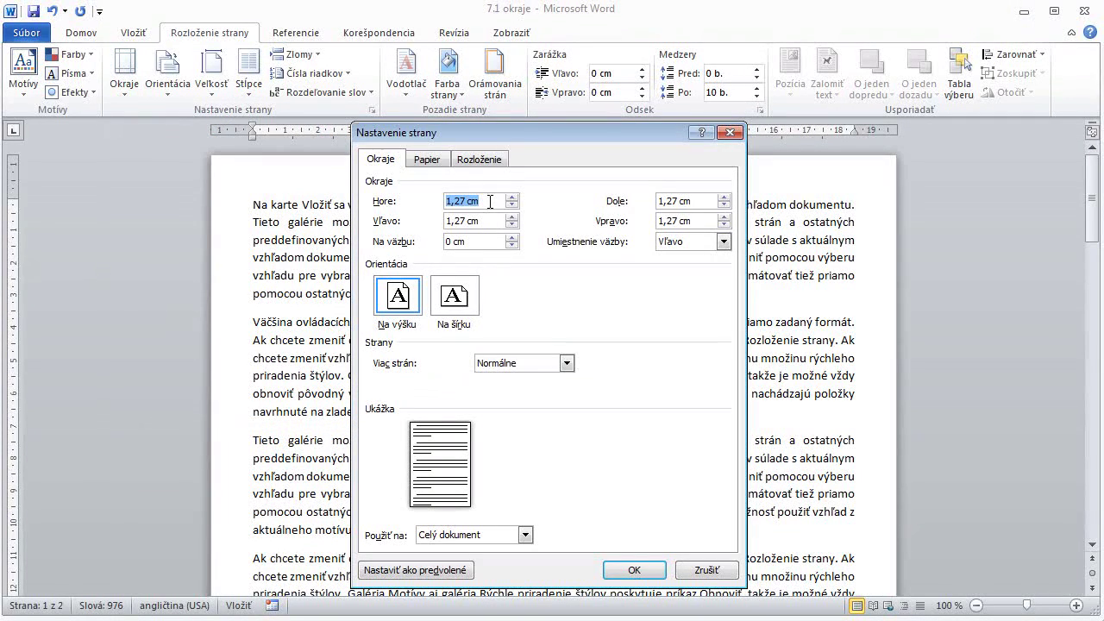
pyautogui.press('Tab')
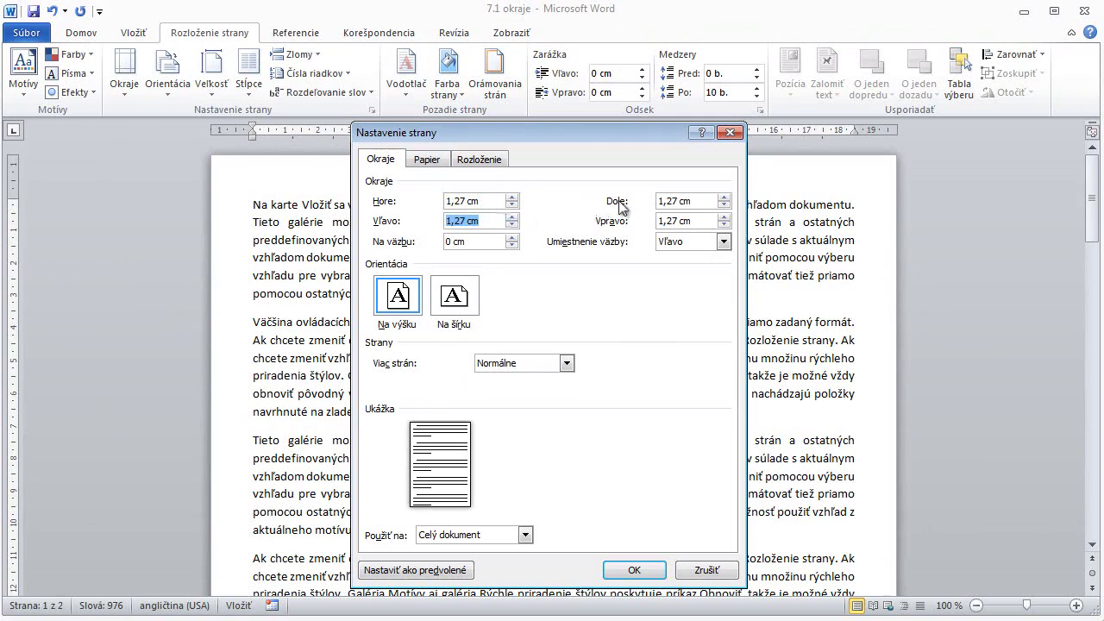
pyautogui.click(694, 201)
pyautogui.click(692, 220)
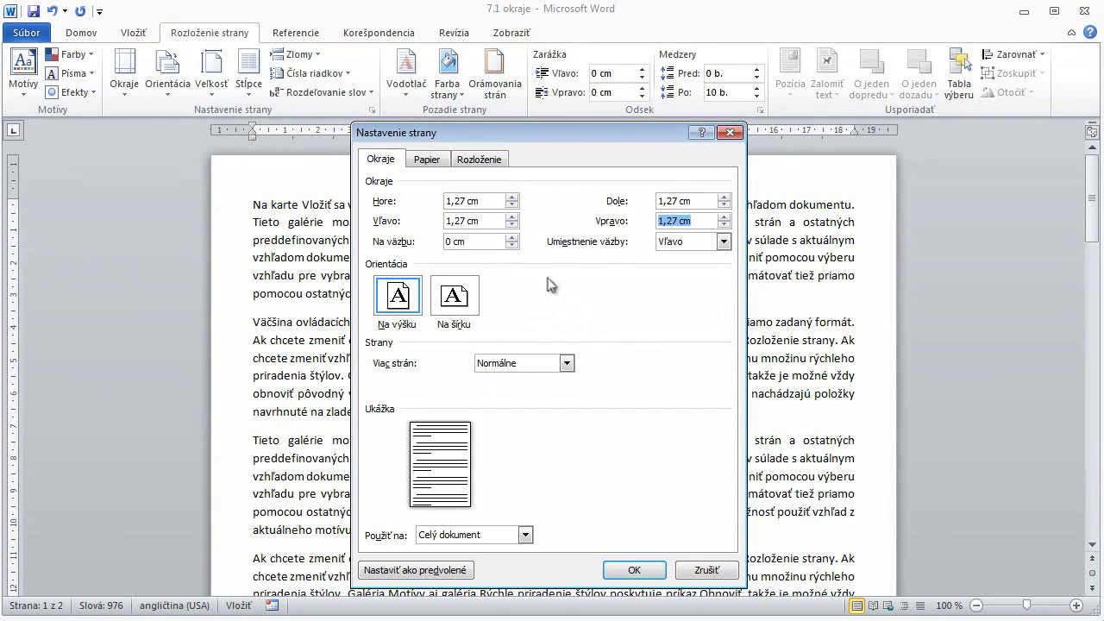
pyautogui.click(511, 198)
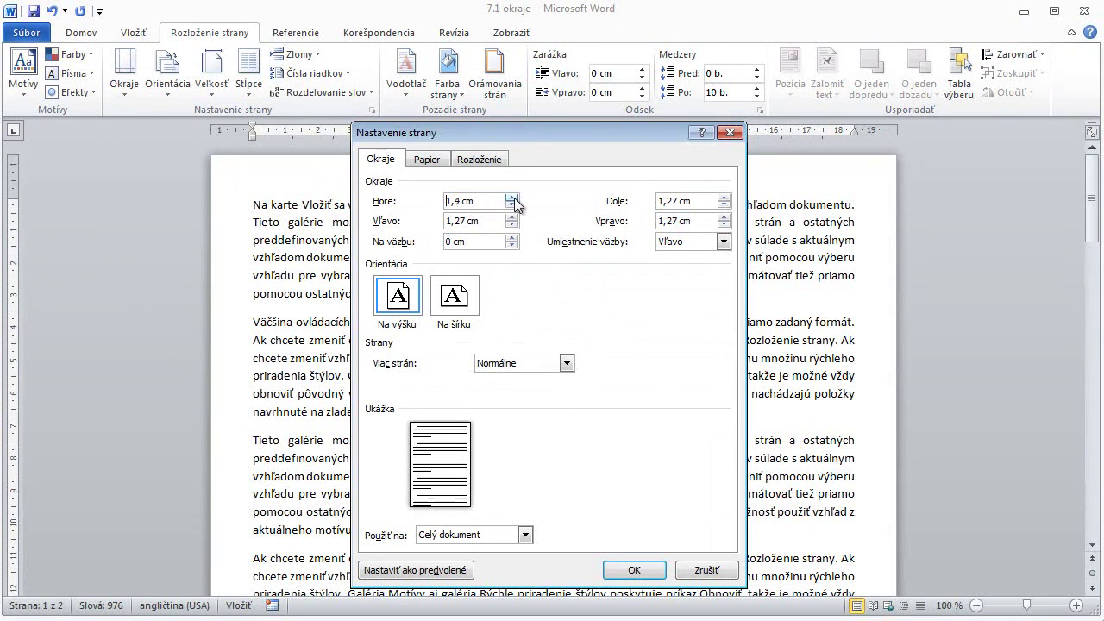
pyautogui.click(513, 206)
pyautogui.click(513, 206)
pyautogui.click(513, 206)
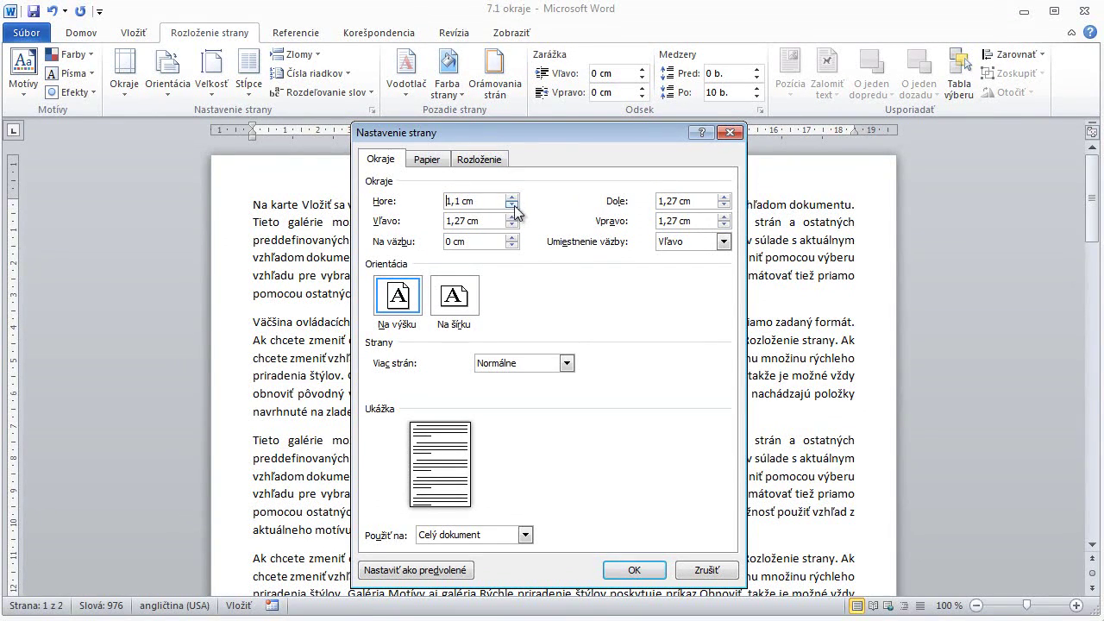
pyautogui.click(513, 206)
pyautogui.write('3')
pyautogui.click(569, 366)
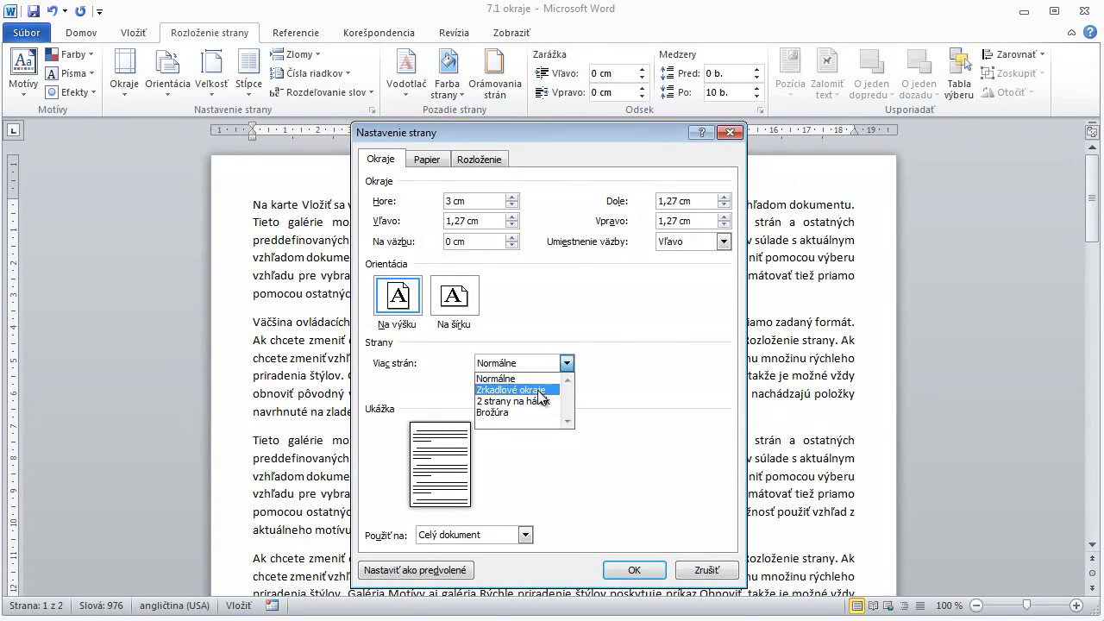
# - Preview Zrkadlové okraje with a 1,5 cm gutter for the whole document, then cancel without applying
pyautogui.click(541, 391)
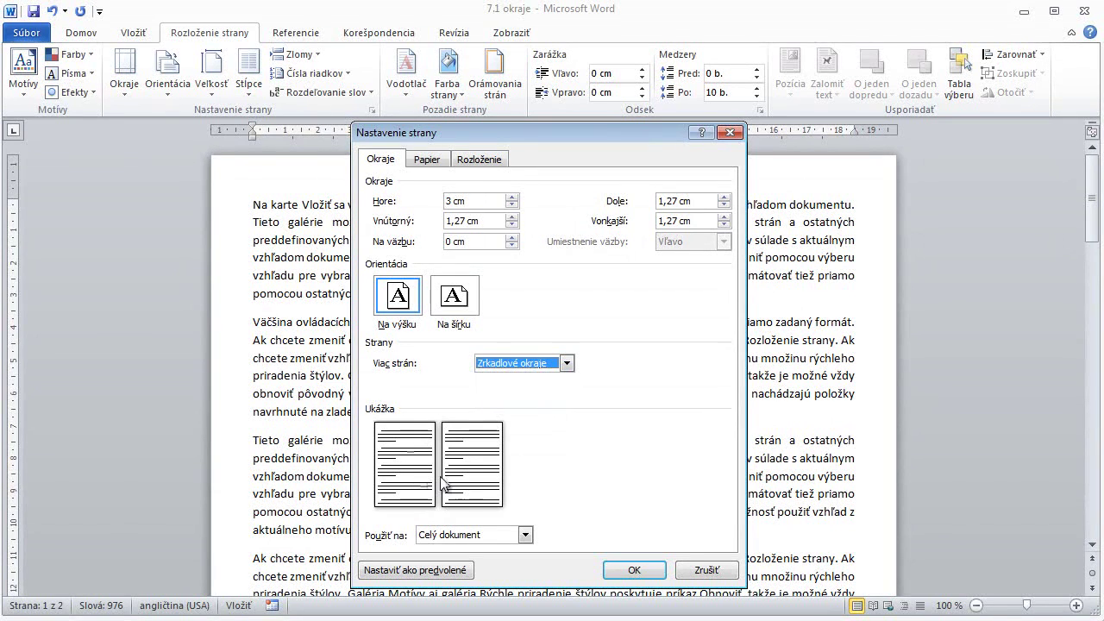
pyautogui.click(512, 238)
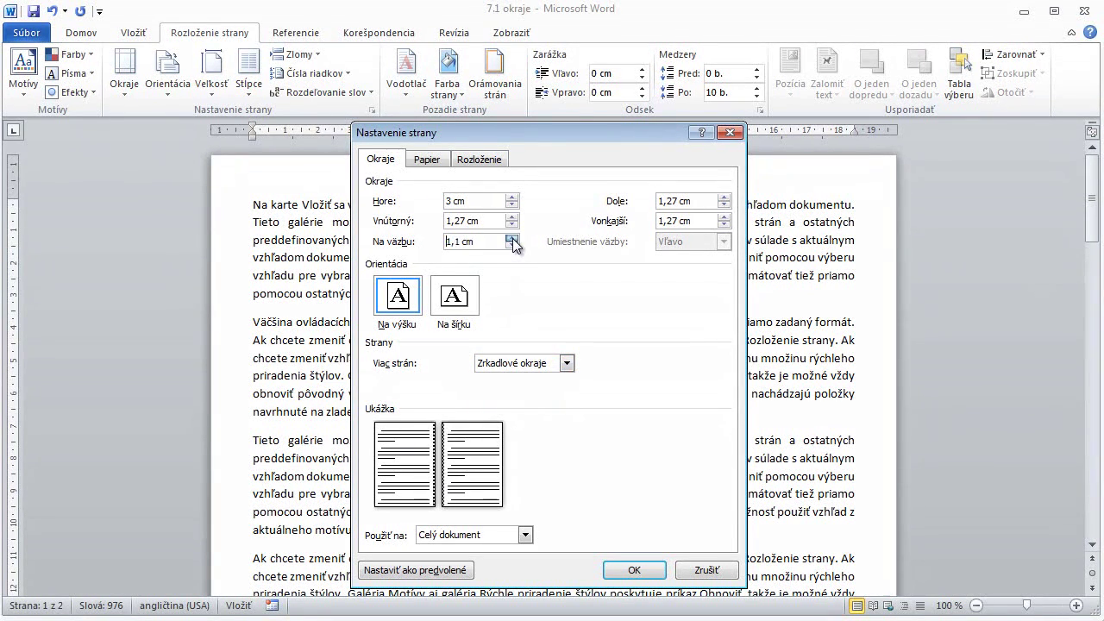
pyautogui.click(513, 238)
pyautogui.click(512, 238)
pyautogui.click(512, 238)
pyautogui.click(512, 238)
pyautogui.click(526, 536)
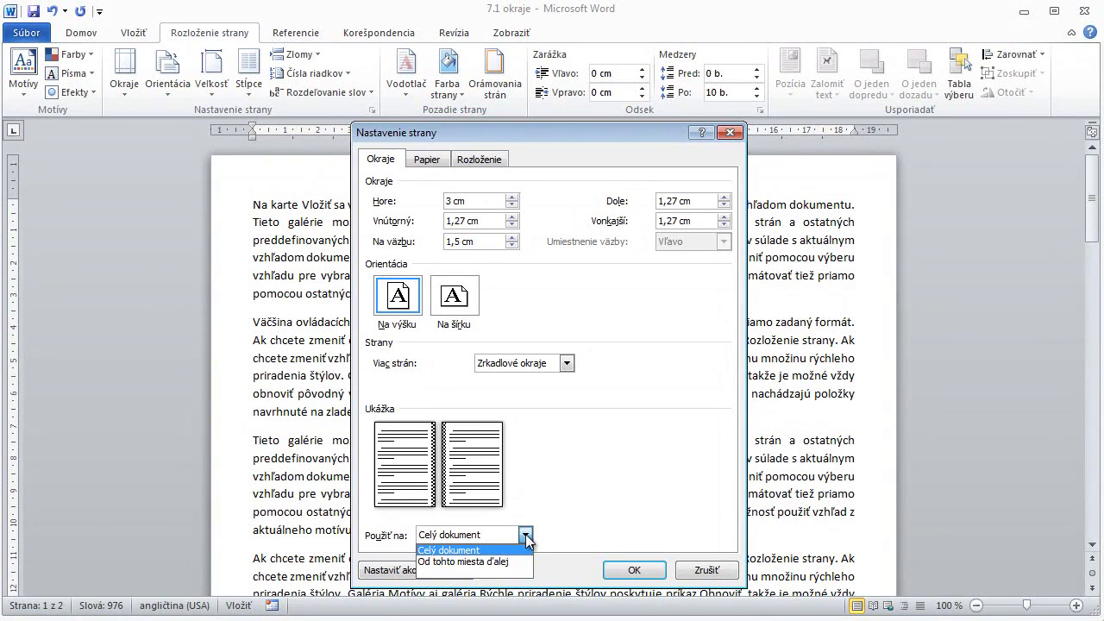
pyautogui.click(525, 536)
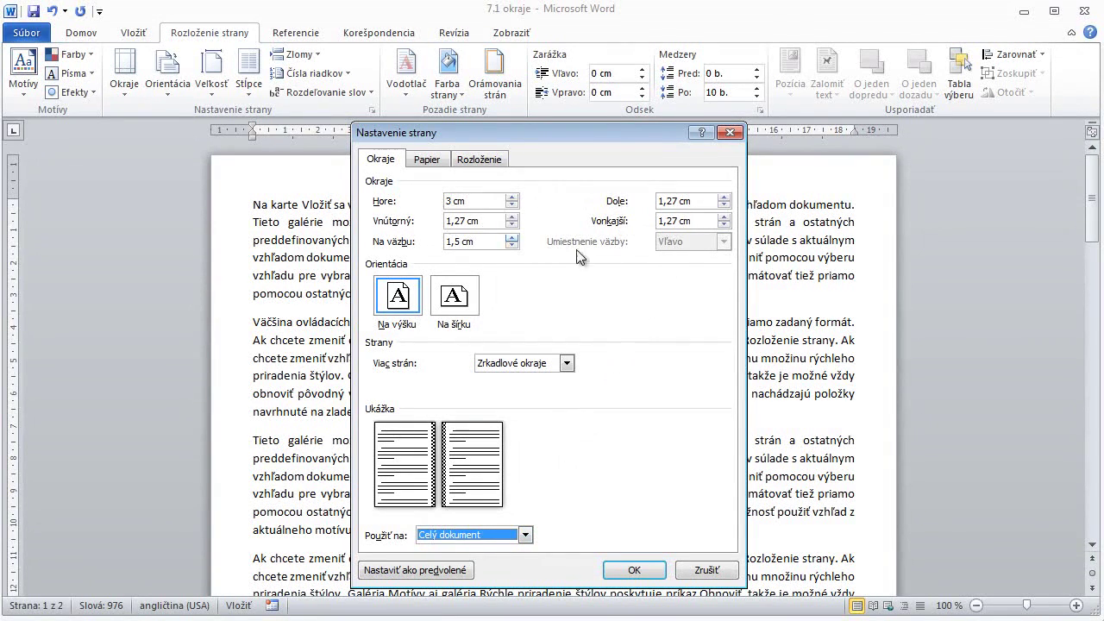
pyautogui.click(683, 572)
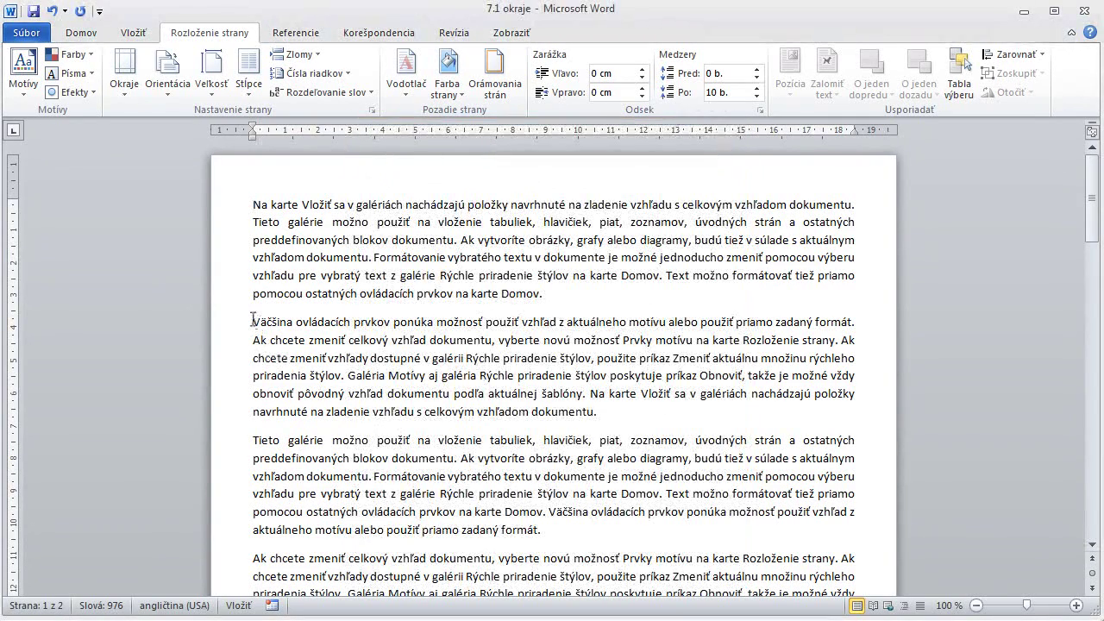
# - Select the second and third paragraphs, deselect them, and show the Okraje margin presets list
pyautogui.moveTo(252, 321); pyautogui.dragTo(631, 406)
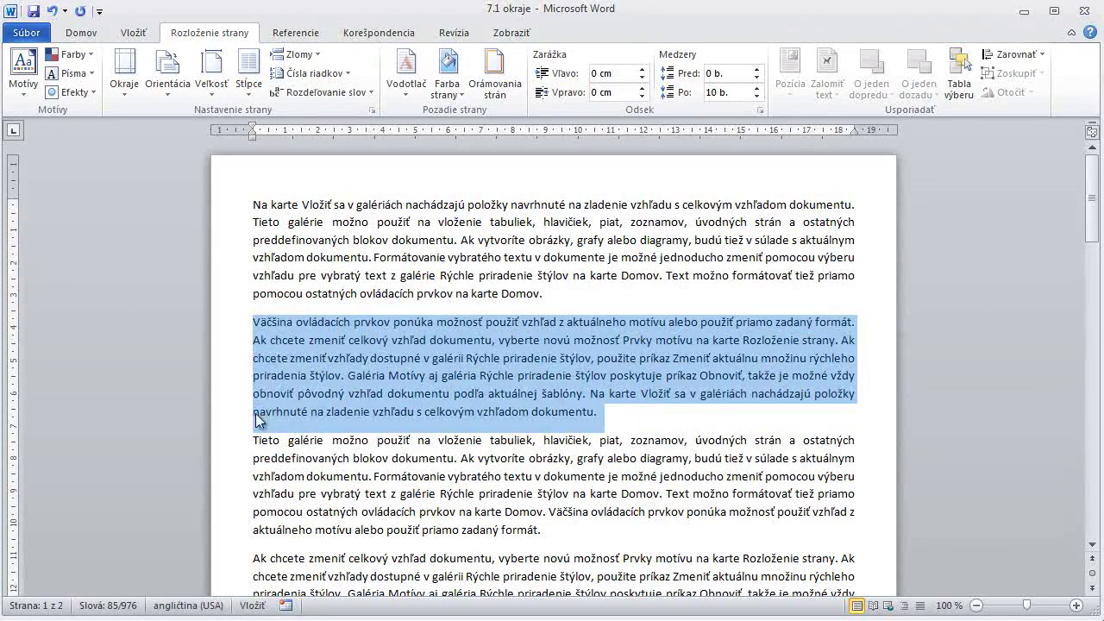
pyautogui.moveTo(253, 438); pyautogui.dragTo(553, 530)
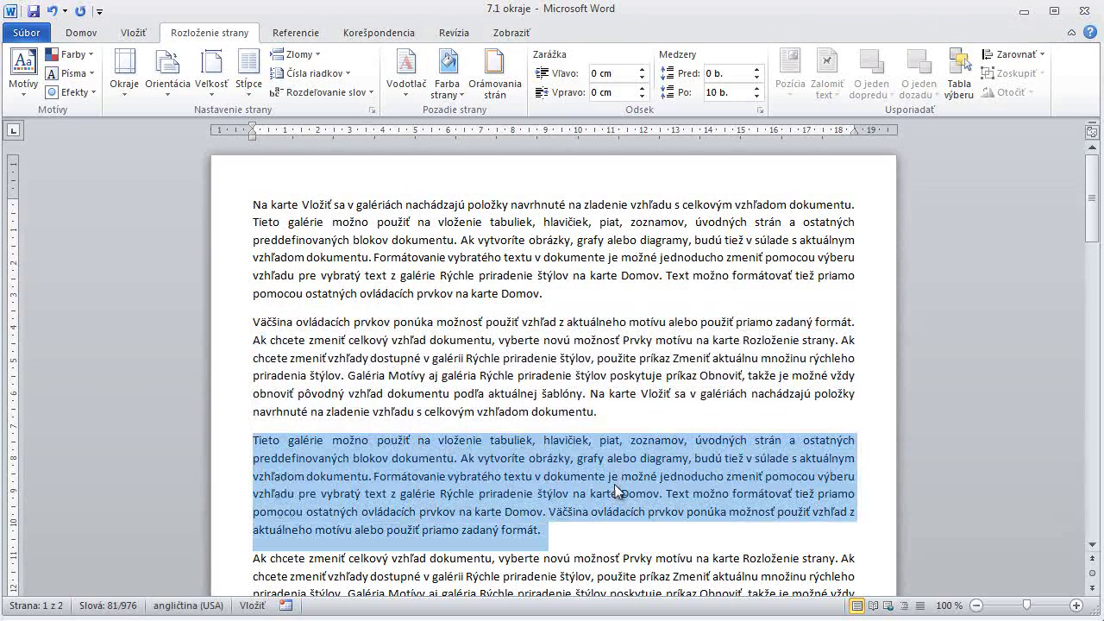
pyautogui.click(614, 483)
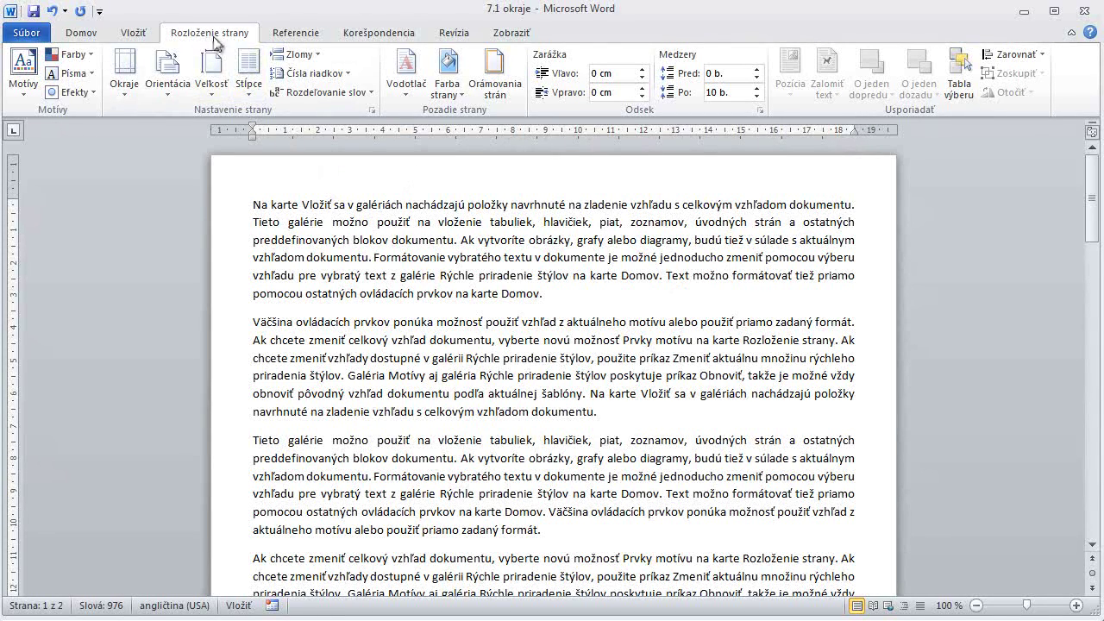
pyautogui.click(129, 90)
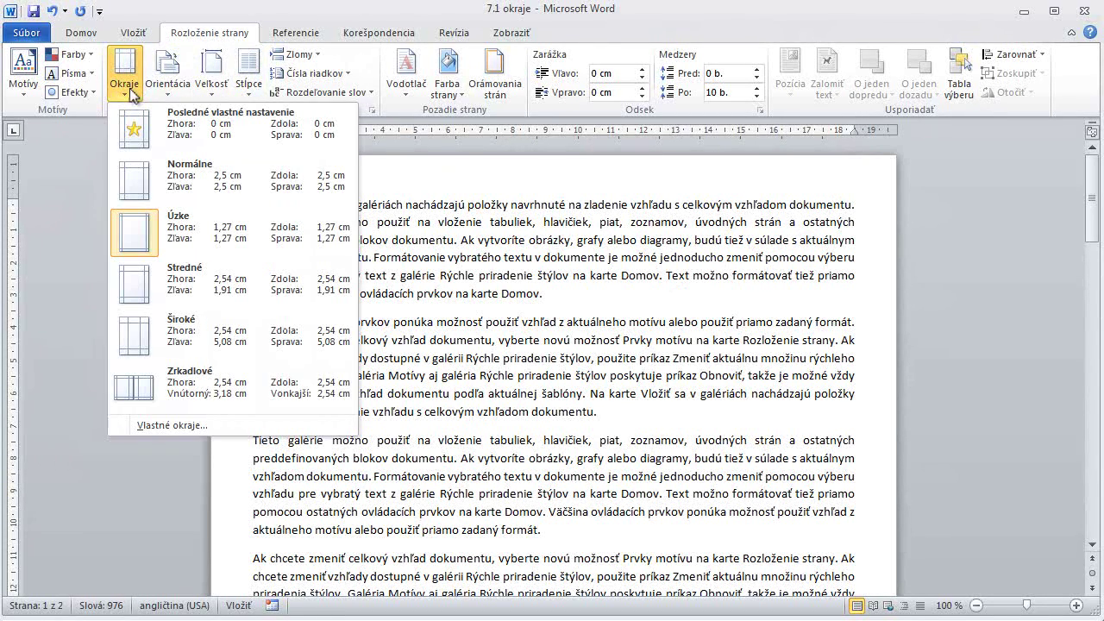